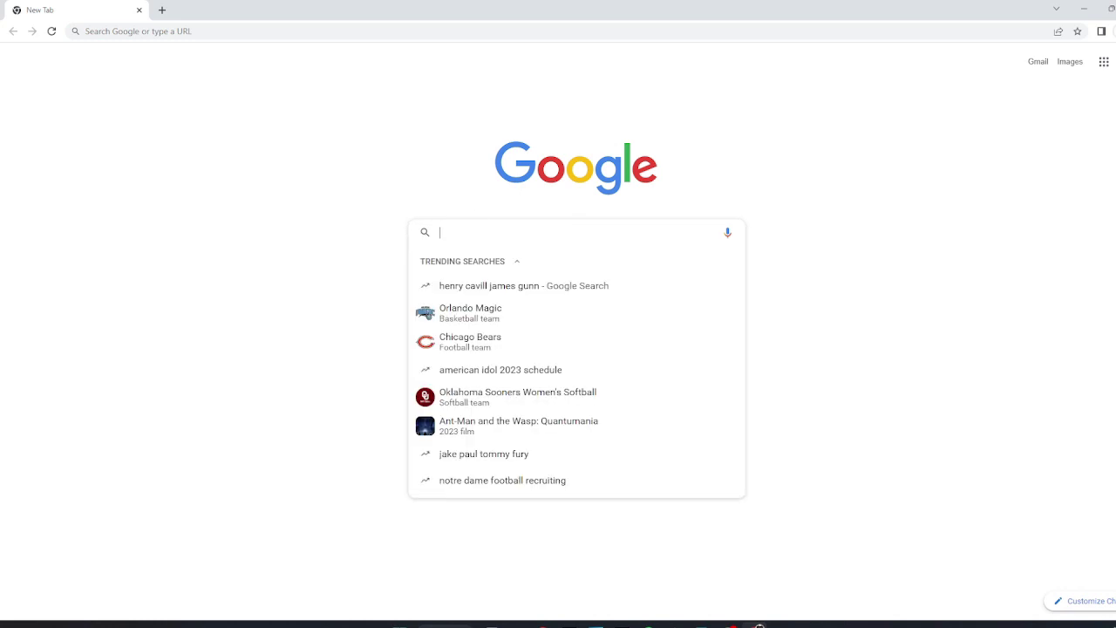
Step: Search Google for Prusa Slicer, open the official PrusaSlicer page and accept its cookies
{"action": "type", "text": "Prusa Sli"}
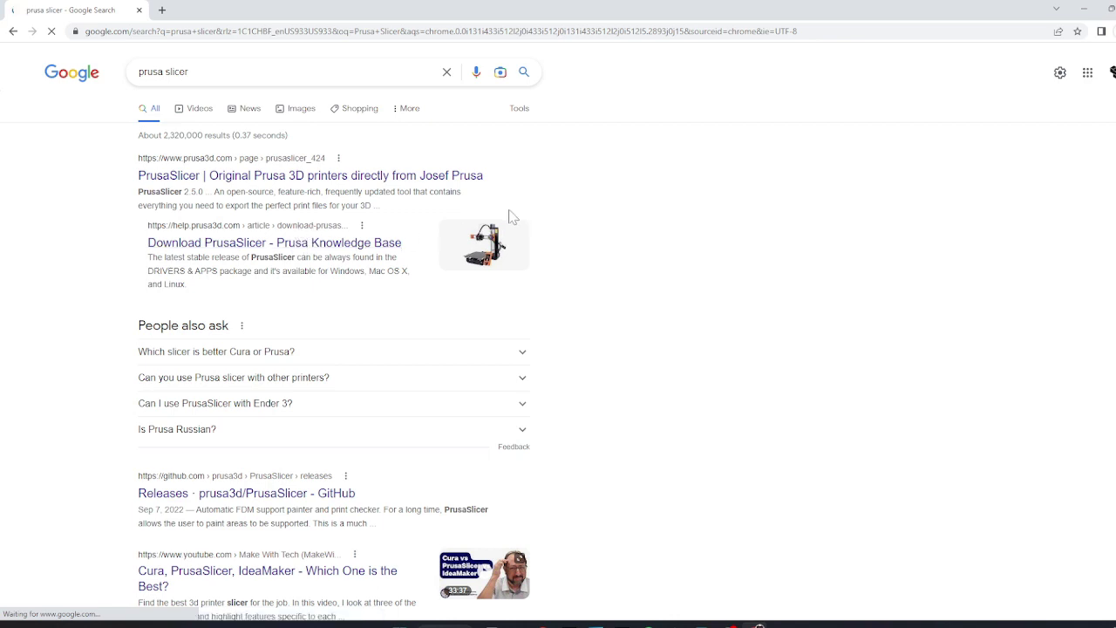
{"action": "left_click", "coordinate": [358, 179]}
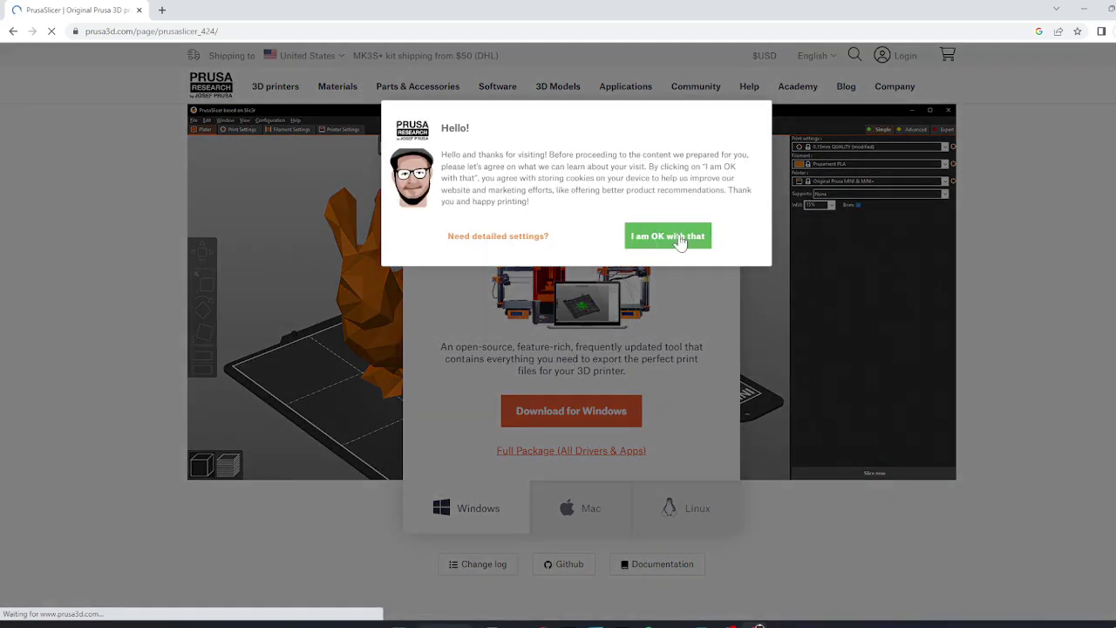
{"action": "left_click", "coordinate": [644, 245]}
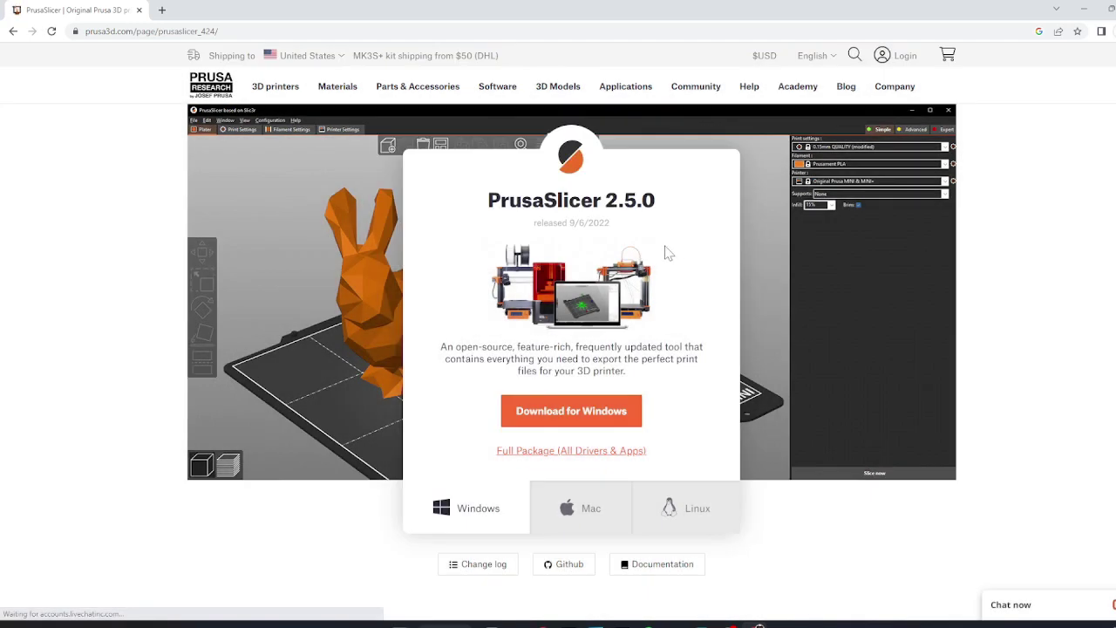
Step: Download PrusaSlicer 2.5.0 for Windows and run the installer in Modify mode
{"action": "left_click", "coordinate": [595, 408]}
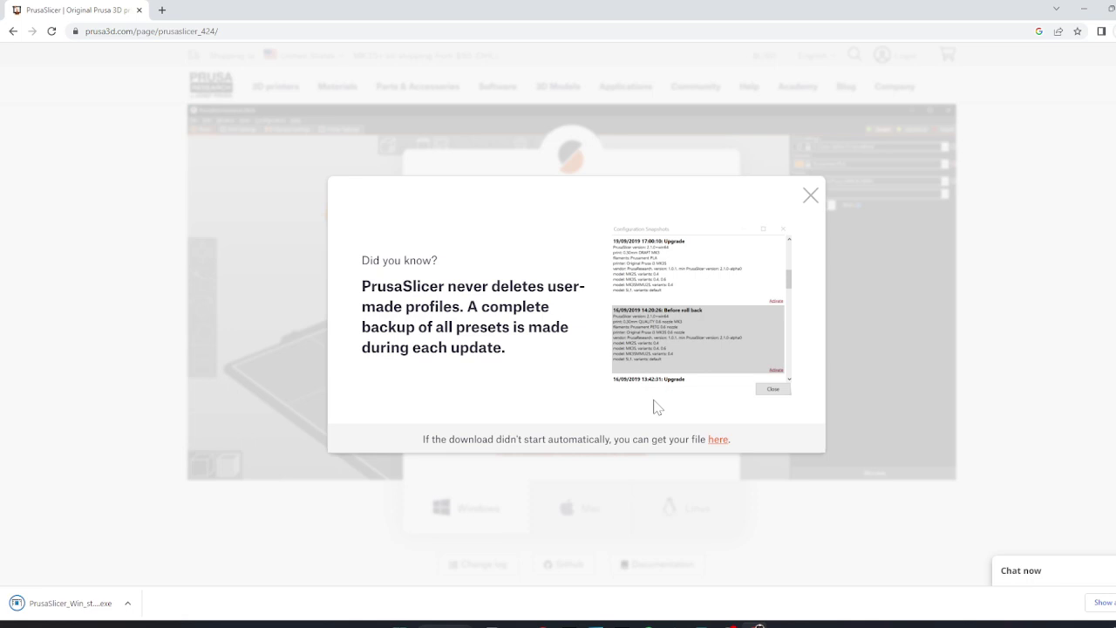
{"action": "left_click", "coordinate": [82, 602]}
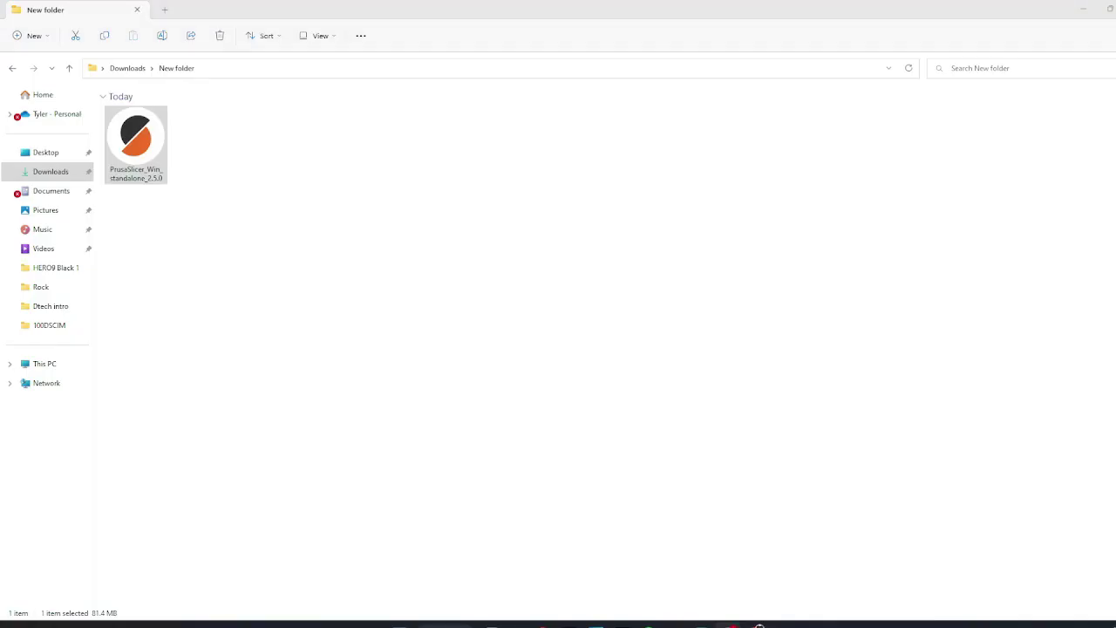
{"action": "double_click", "coordinate": [123, 158]}
{"action": "left_click", "coordinate": [454, 322]}
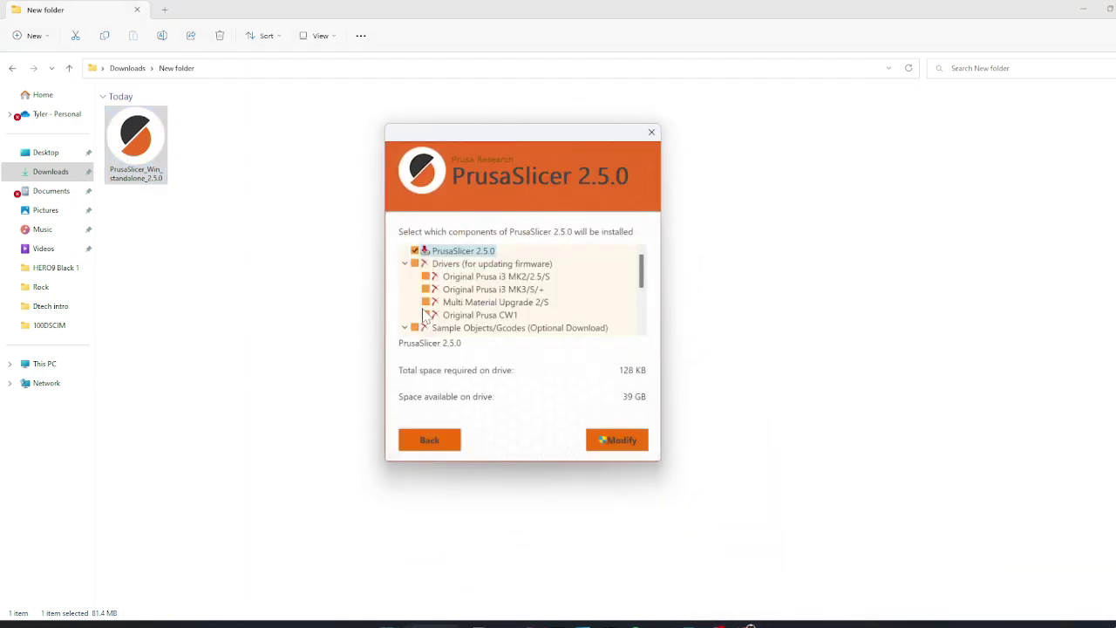
Step: Include the Drivers and the Sample Objects/Gcodes components in the PrusaSlicer installation and apply the modification
{"action": "left_click", "coordinate": [414, 264]}
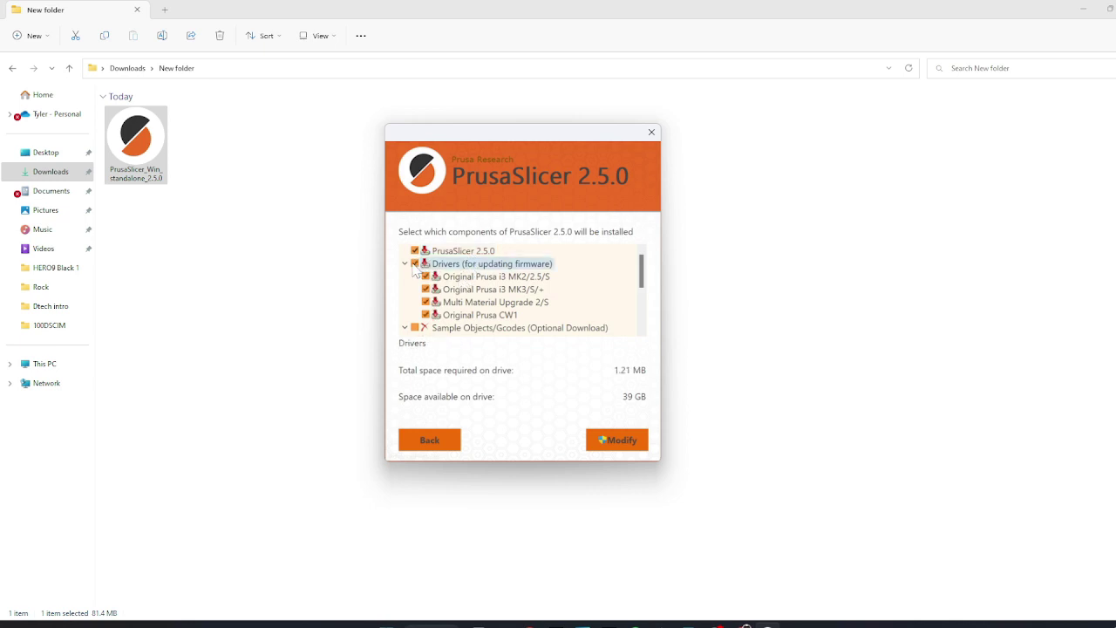
{"action": "scroll", "coordinate": [416, 272], "scroll_direction": "down", "scroll_amount": 1}
{"action": "left_click", "coordinate": [414, 288]}
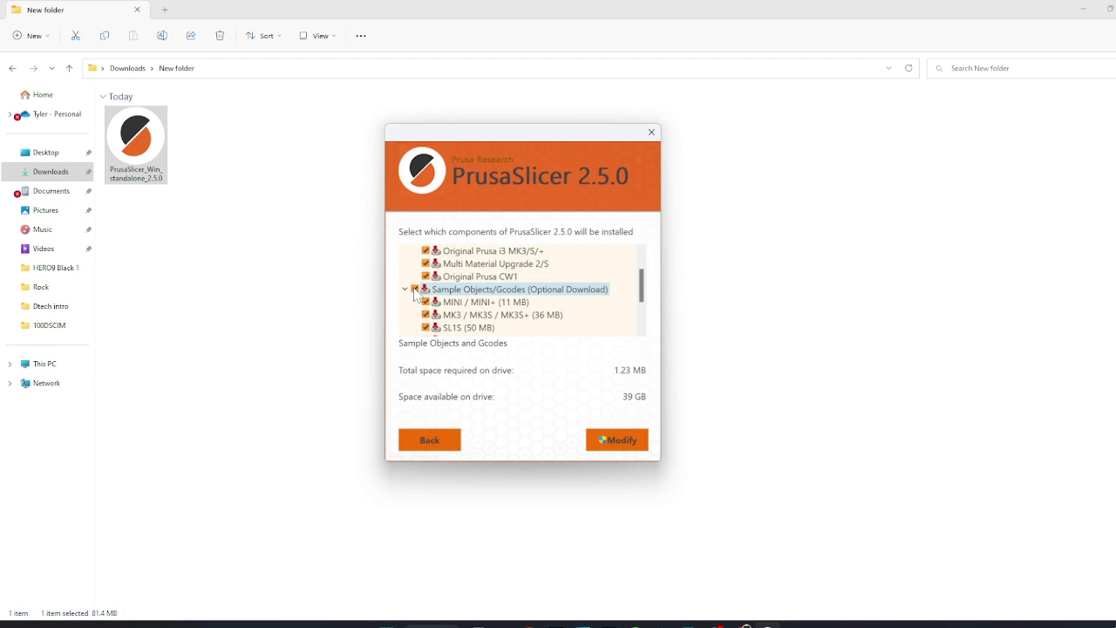
{"action": "scroll", "coordinate": [418, 294], "scroll_direction": "down", "scroll_amount": 2}
{"action": "scroll", "coordinate": [522, 303], "scroll_direction": "up", "scroll_amount": 3}
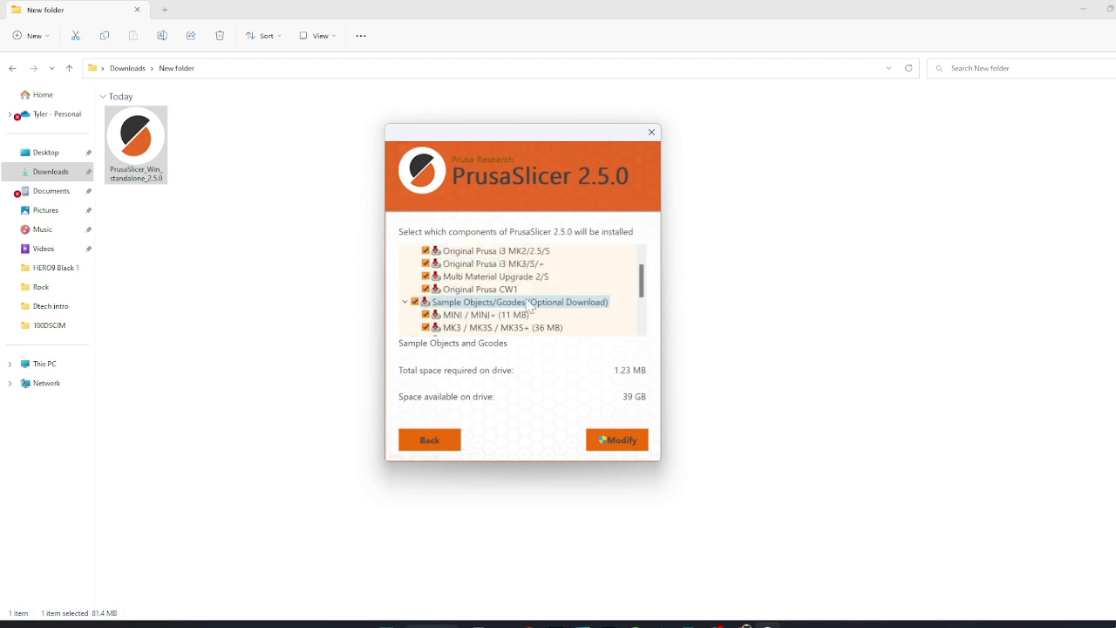
{"action": "scroll", "coordinate": [484, 279], "scroll_direction": "down", "scroll_amount": 3}
{"action": "left_click", "coordinate": [617, 440]}
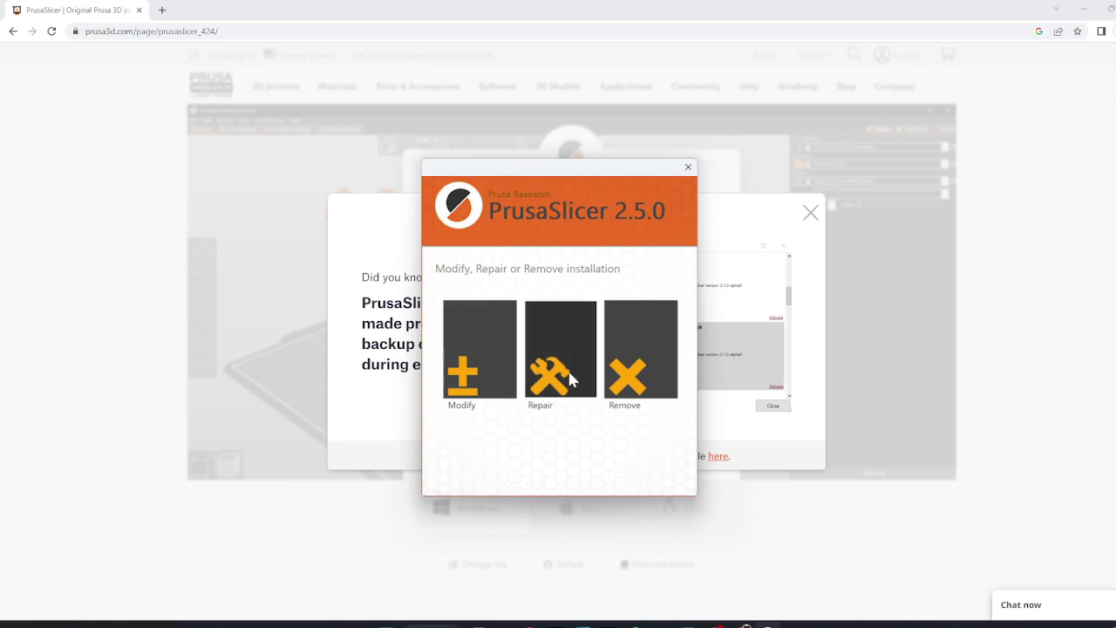
Step: Choose to repair the PrusaSlicer installation and launch PrusaSlicer 2.5.0 from its shortcut
{"action": "left_click", "coordinate": [571, 376]}
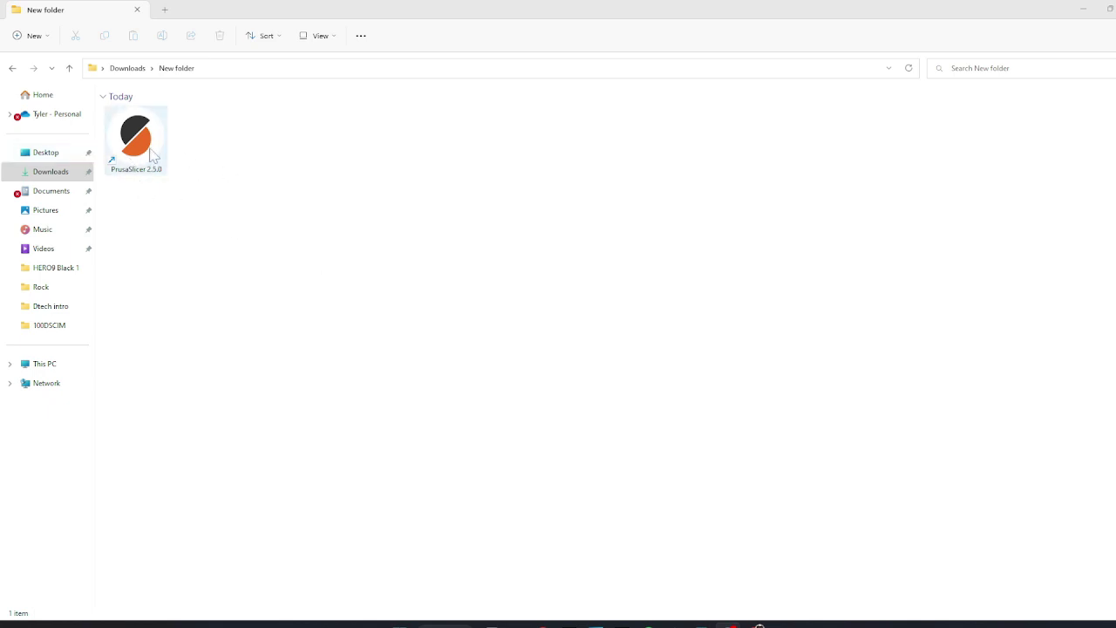
{"action": "double_click", "coordinate": [150, 154]}
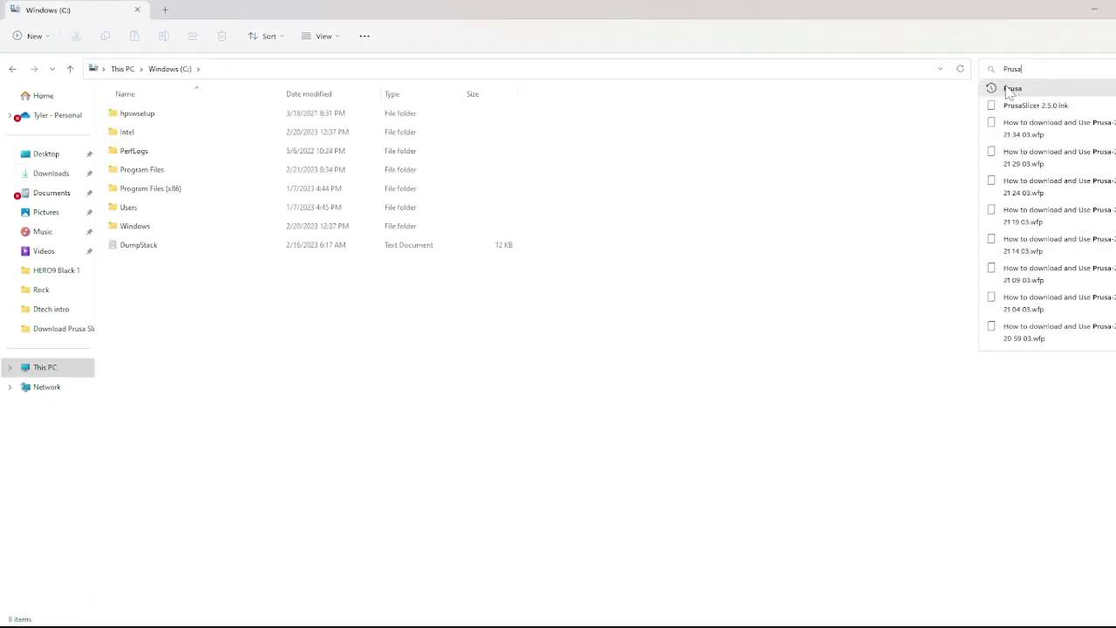
Step: Search the C: drive for Prusa and select the Download Prusa Slicer shortcut
{"action": "left_click", "coordinate": [1007, 89]}
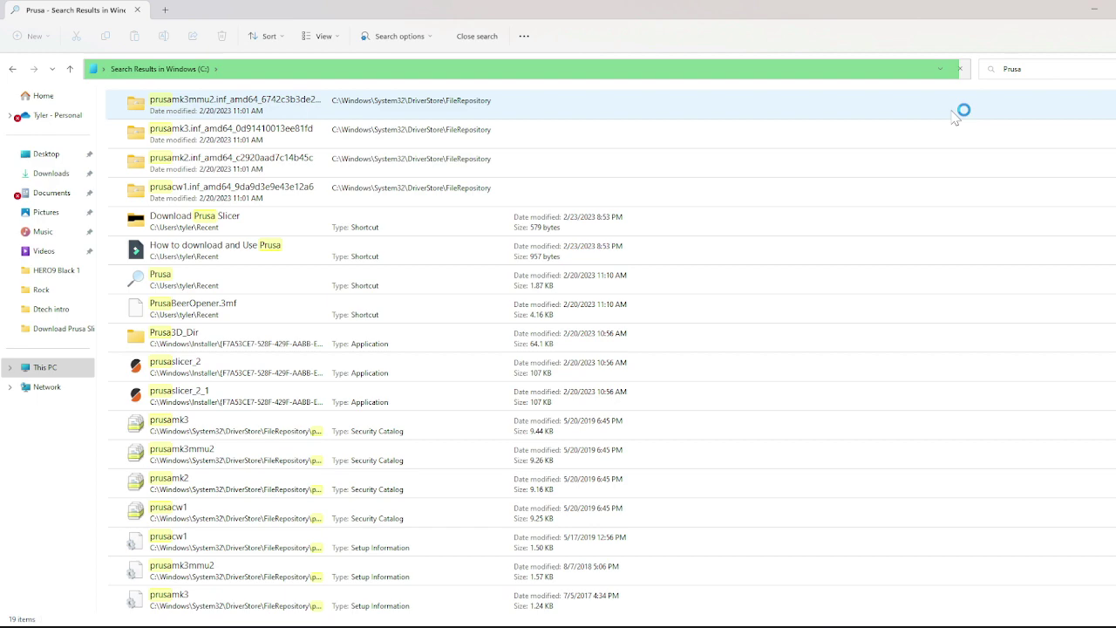
{"action": "left_click", "coordinate": [194, 225]}
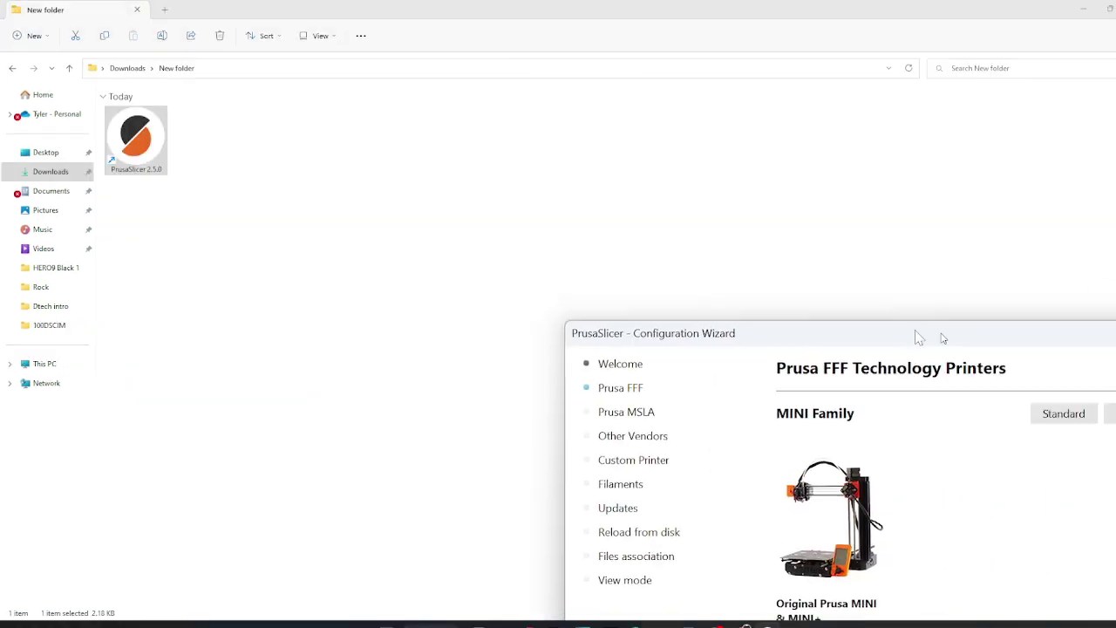
Step: Complete the Configuration Wizard with the Original Prusa MINI & MINI+ 0.4 mm nozzle and Simple mode
{"action": "left_click_drag", "start_coordinate": [782, 325], "coordinate": [378, 135]}
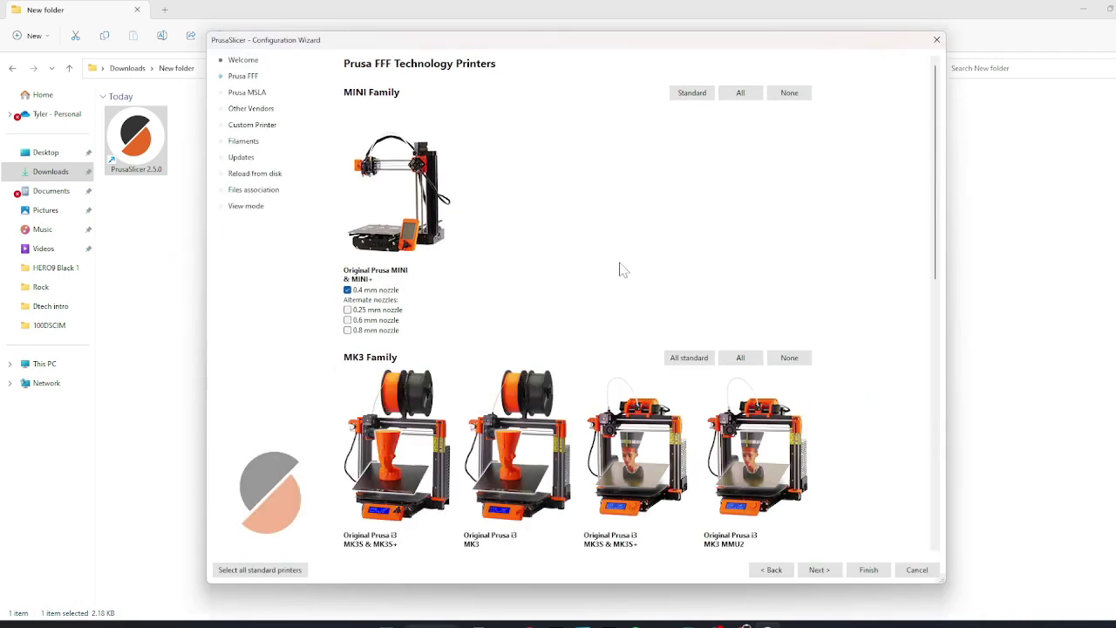
{"action": "scroll", "coordinate": [452, 321], "scroll_direction": "down", "scroll_amount": 10}
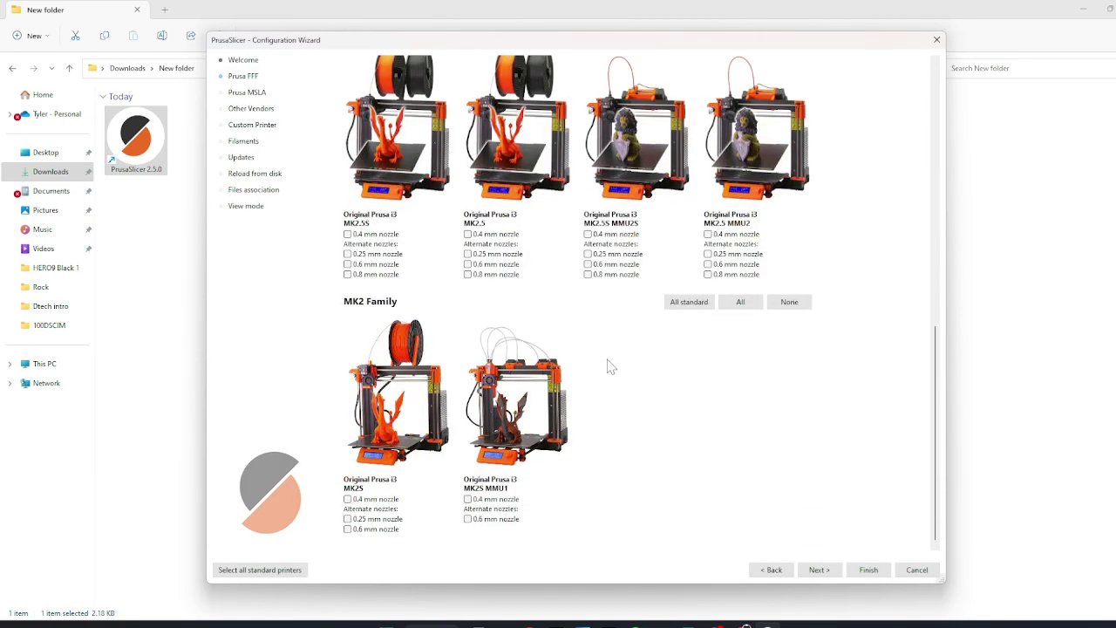
{"action": "scroll", "coordinate": [565, 384], "scroll_direction": "up", "scroll_amount": 1}
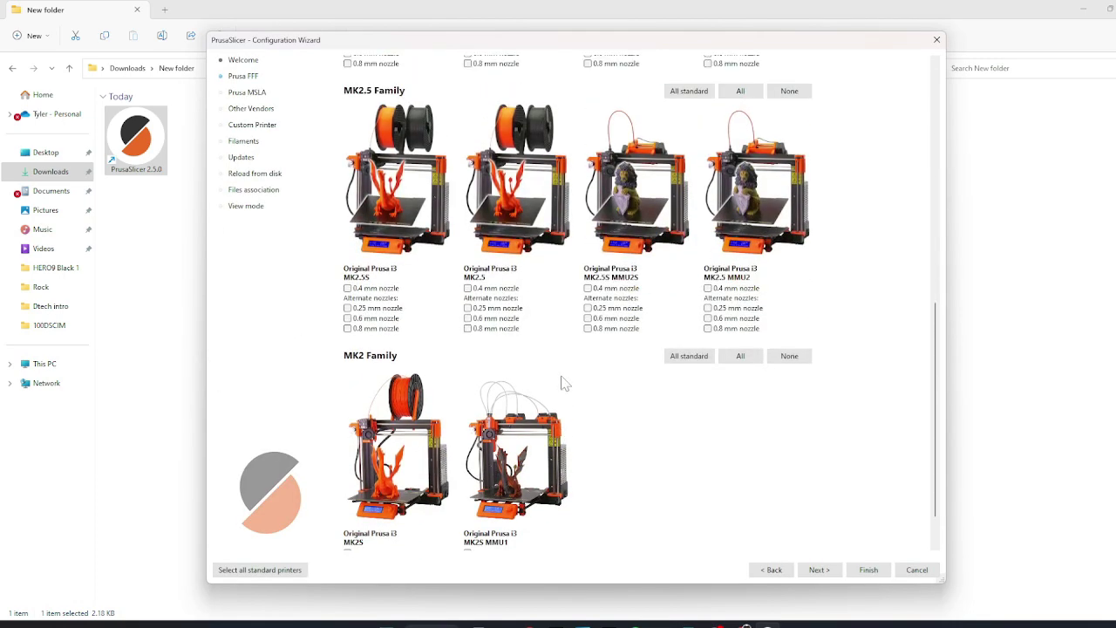
{"action": "scroll", "coordinate": [561, 379], "scroll_direction": "up", "scroll_amount": 10}
{"action": "scroll", "coordinate": [561, 378], "scroll_direction": "down", "scroll_amount": 1}
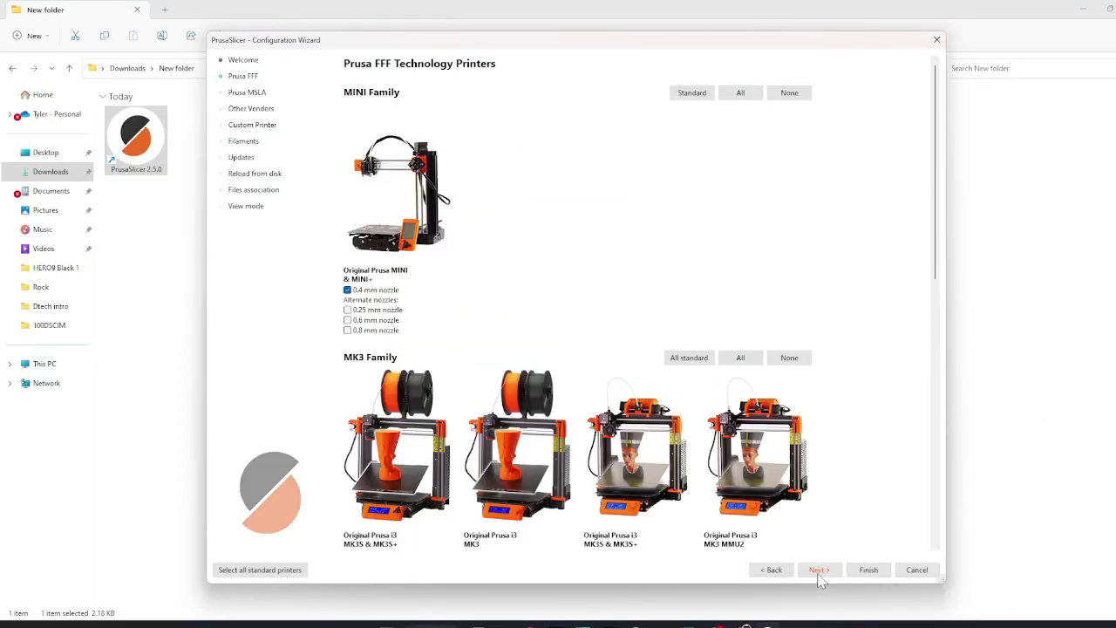
{"action": "left_click", "coordinate": [820, 572]}
{"action": "left_click", "coordinate": [823, 570]}
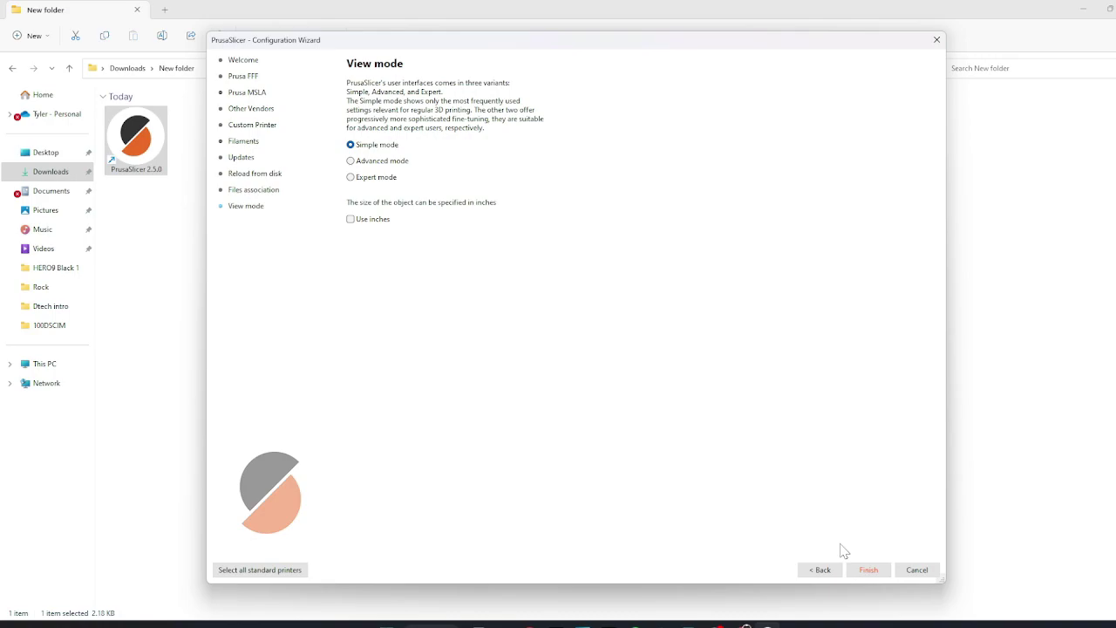
{"action": "left_click", "coordinate": [868, 570]}
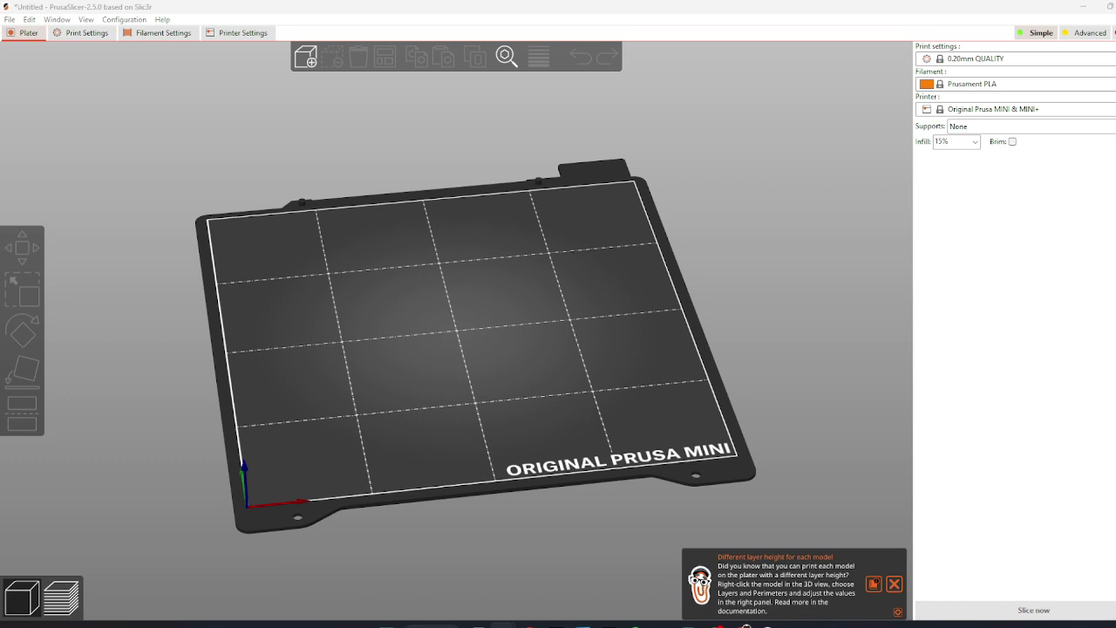
Step: Load the Island Packers.stl model onto the Original Prusa MINI print bed
{"action": "left_click_drag", "start_coordinate": [1115, 424], "coordinate": [455, 295]}
{"action": "left_click_drag", "start_coordinate": [591, 440], "coordinate": [463, 320]}
{"action": "scroll", "coordinate": [463, 320], "scroll_direction": "up", "scroll_amount": 12}
{"action": "left_click_drag", "start_coordinate": [662, 428], "coordinate": [759, 271]}
{"action": "scroll", "coordinate": [531, 450], "scroll_direction": "down", "scroll_amount": 4}
{"action": "scroll", "coordinate": [623, 452], "scroll_direction": "down", "scroll_amount": 7}
{"action": "scroll", "coordinate": [639, 323], "scroll_direction": "down", "scroll_amount": 2}
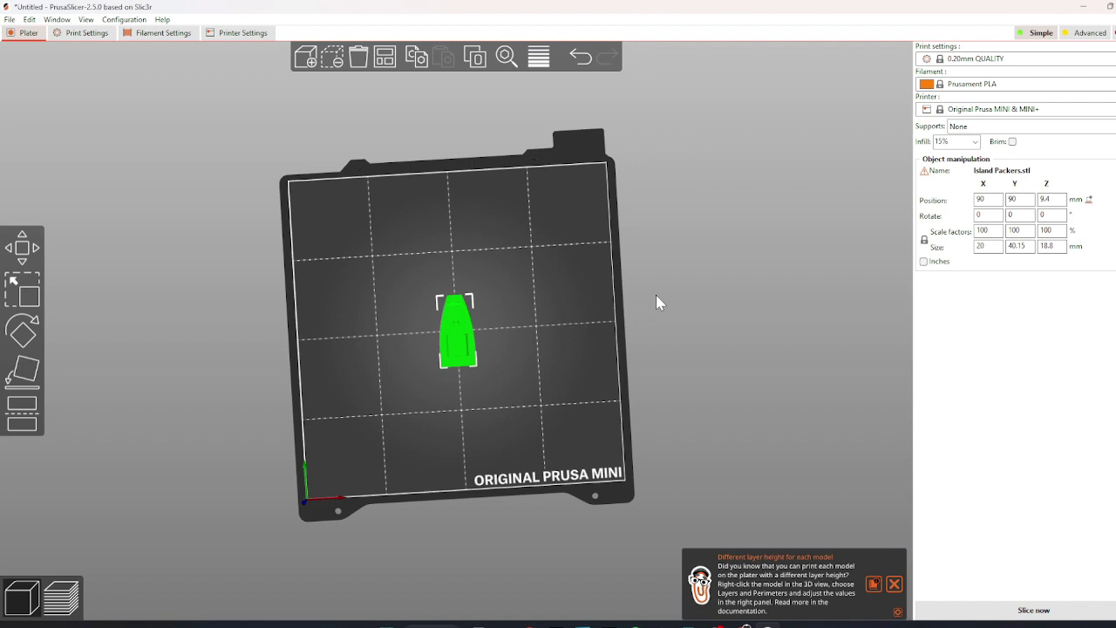
Step: Move the boat across the bed with the Move tool to about X 91 mm, Y 91.4 mm
{"action": "left_click_drag", "start_coordinate": [657, 295], "coordinate": [392, 427]}
{"action": "key", "text": "m"}
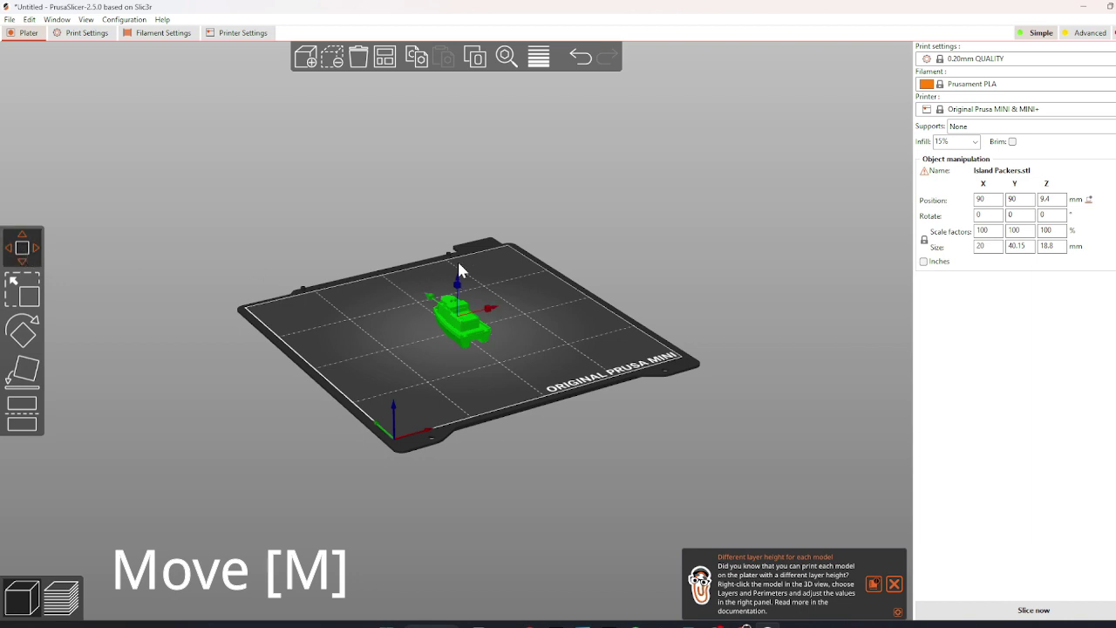
{"action": "left_click_drag", "start_coordinate": [457, 259], "coordinate": [600, 298]}
{"action": "left_click_drag", "start_coordinate": [501, 334], "coordinate": [445, 334]}
{"action": "mouse_move", "coordinate": [485, 288]}
{"action": "left_mouse_down"}
{"action": "mouse_move", "coordinate": [476, 272]}
{"action": "mouse_move", "coordinate": [475, 281]}
{"action": "left_mouse_up"}
{"action": "left_click", "coordinate": [475, 282]}
{"action": "left_click", "coordinate": [457, 323]}
Step: Scale the boat uniformly to about 120 % with the Scale tool, undoing any extra change
{"action": "key", "text": "3"}
{"action": "key", "text": "s"}
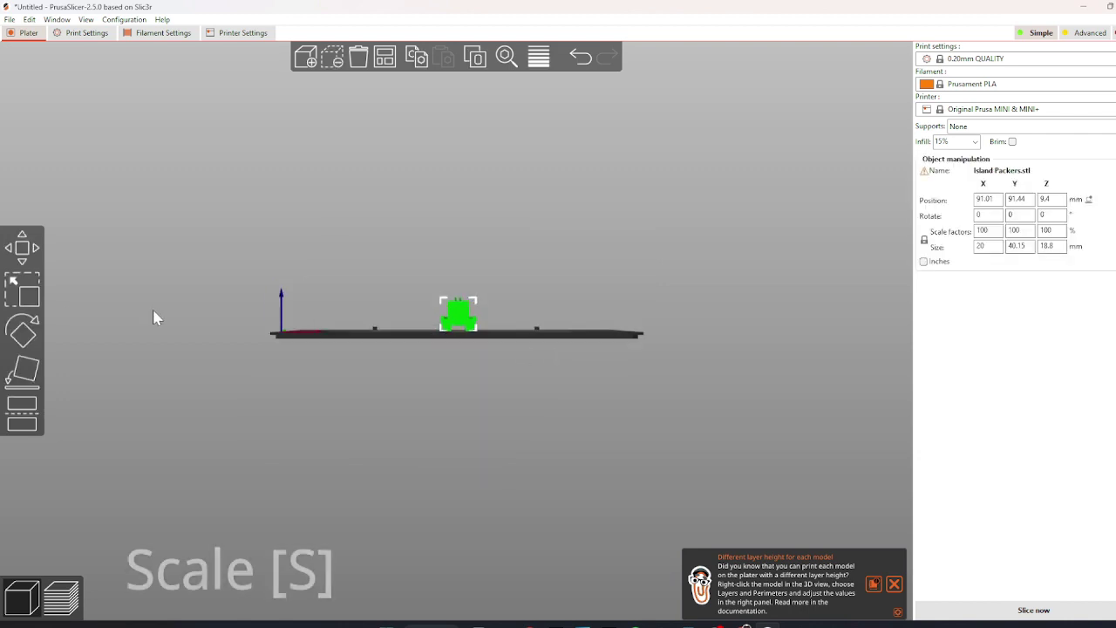
{"action": "left_click_drag", "start_coordinate": [623, 301], "coordinate": [514, 336]}
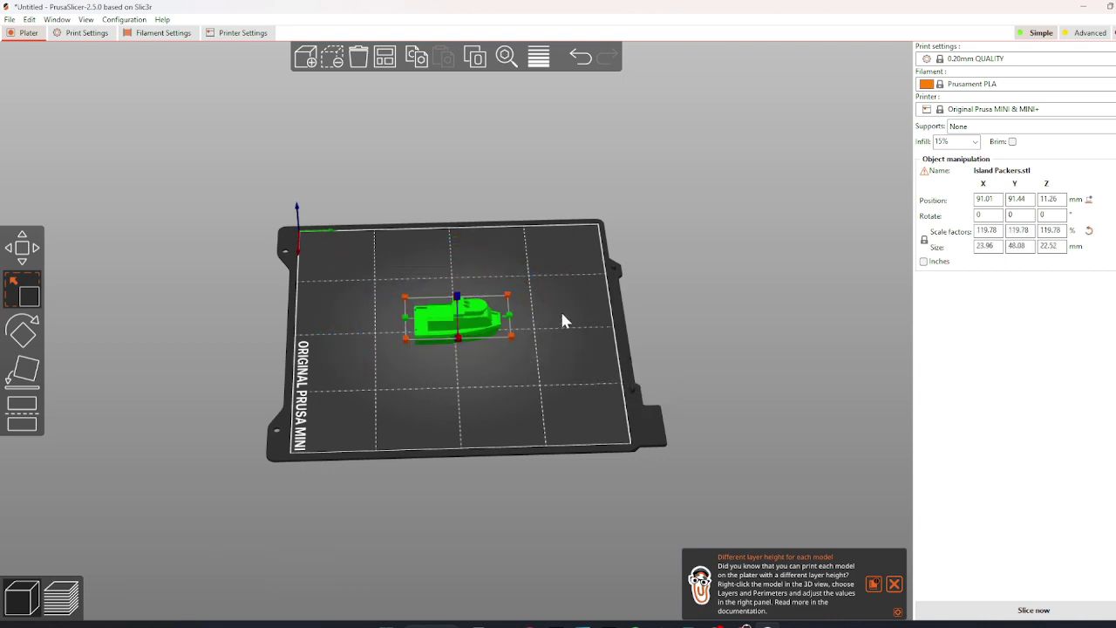
{"action": "mouse_move", "coordinate": [457, 301]}
{"action": "left_mouse_down"}
{"action": "mouse_move", "coordinate": [442, 224]}
{"action": "mouse_move", "coordinate": [448, 297]}
{"action": "left_mouse_up"}
{"action": "key", "text": "ctrl+z"}
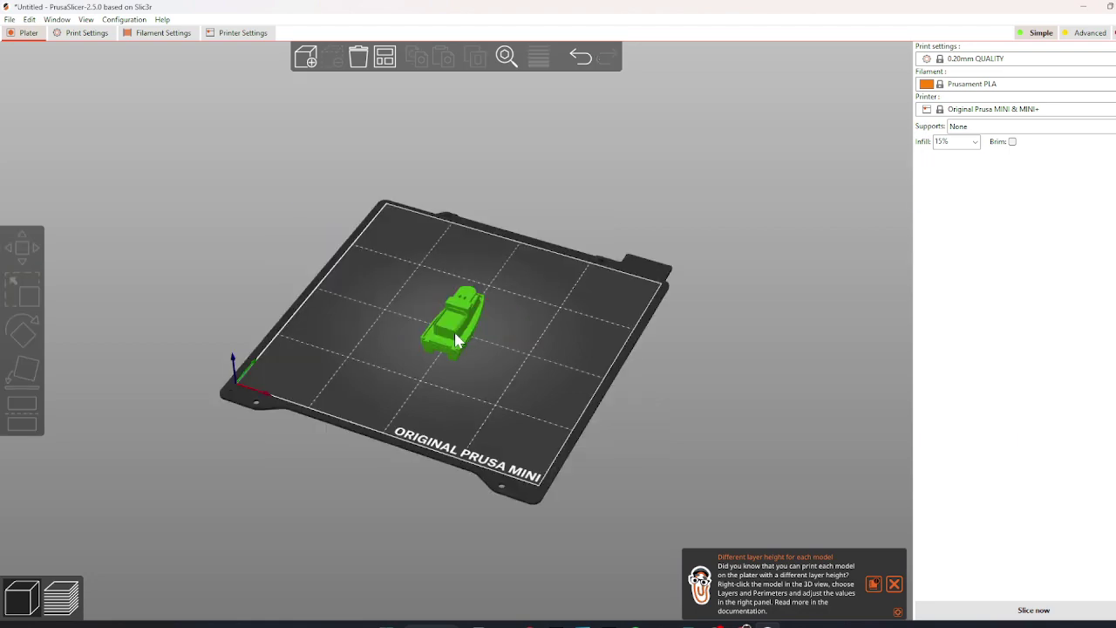
Step: Try rotating the boat about different axes with the Rotate tool
{"action": "left_click", "coordinate": [456, 340]}
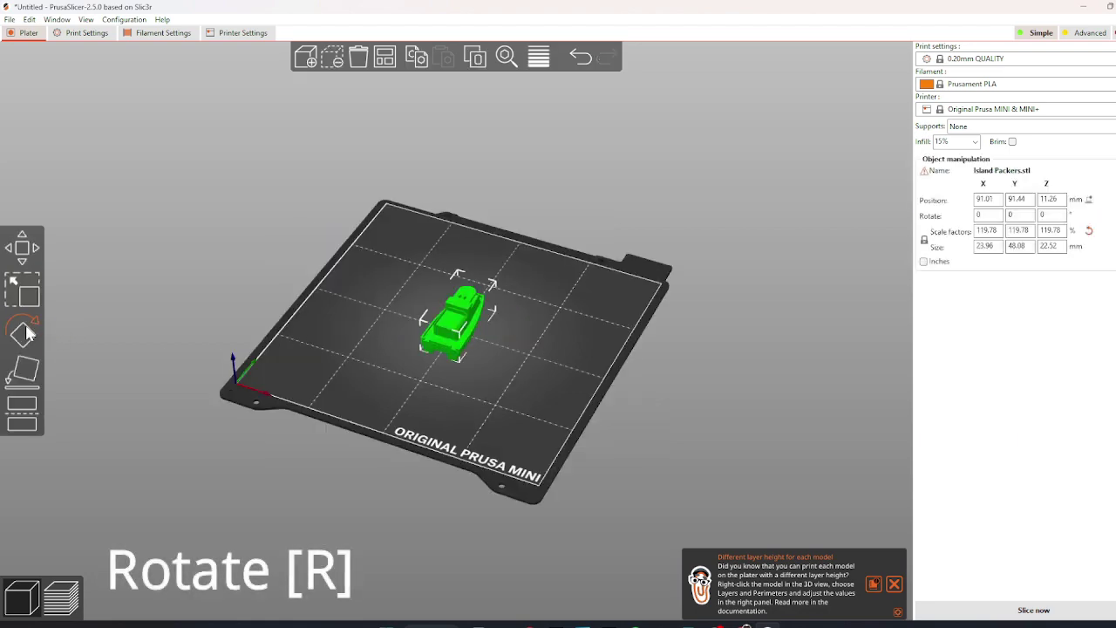
{"action": "left_click", "coordinate": [23, 332]}
{"action": "mouse_move", "coordinate": [553, 349]}
{"action": "left_mouse_down"}
{"action": "mouse_move", "coordinate": [607, 333]}
{"action": "mouse_move", "coordinate": [539, 341]}
{"action": "left_mouse_up"}
{"action": "left_click", "coordinate": [538, 341]}
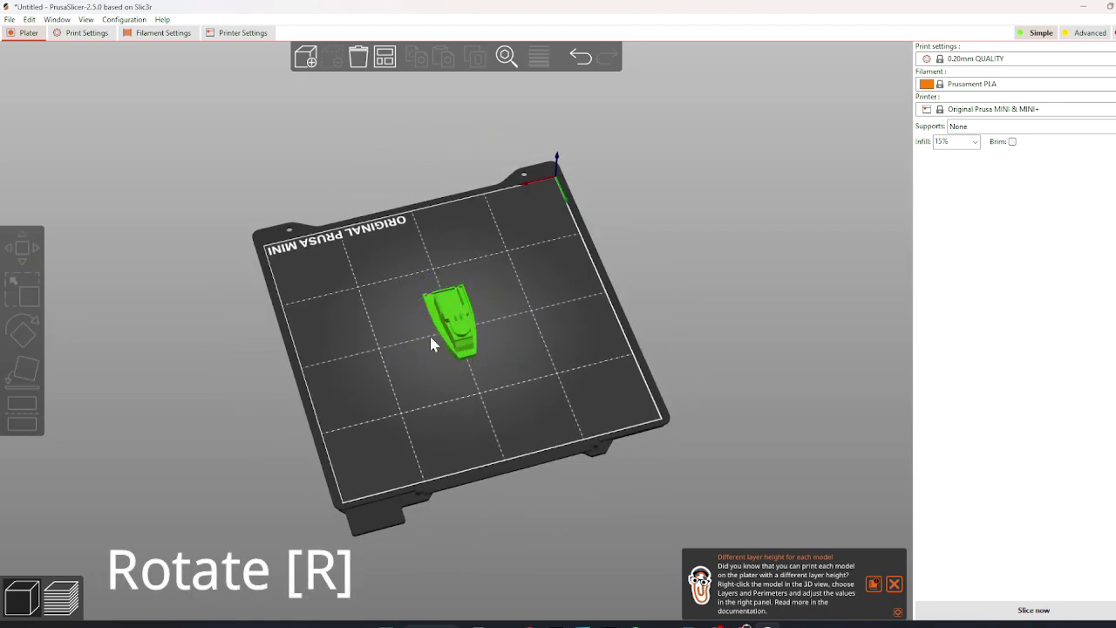
{"action": "left_click", "coordinate": [475, 327]}
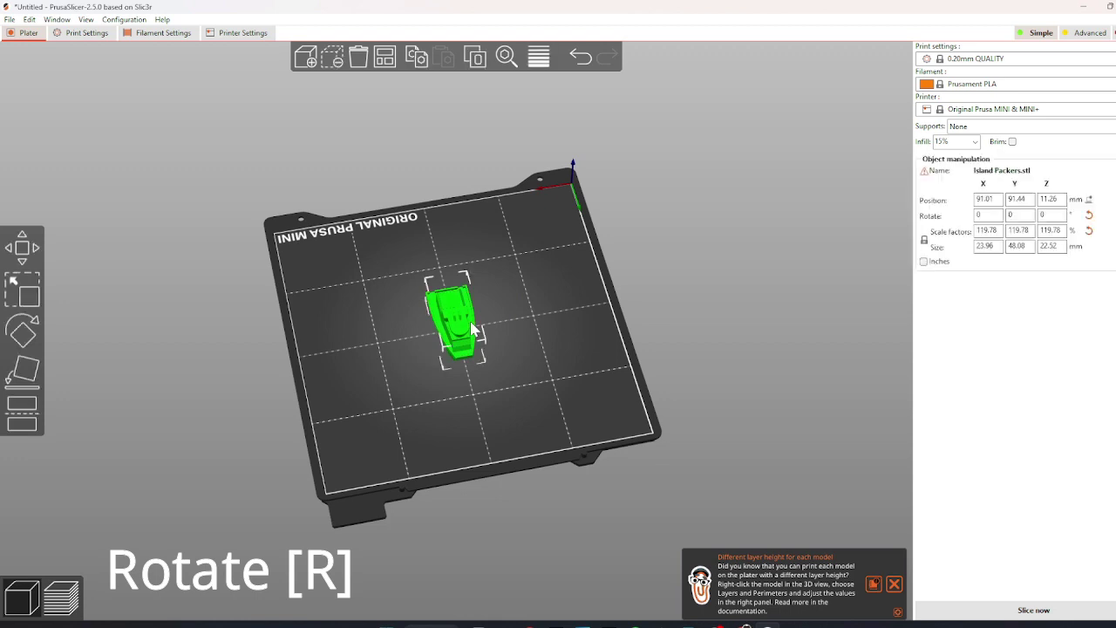
{"action": "left_click", "coordinate": [21, 333]}
{"action": "left_click_drag", "start_coordinate": [385, 330], "coordinate": [405, 281]}
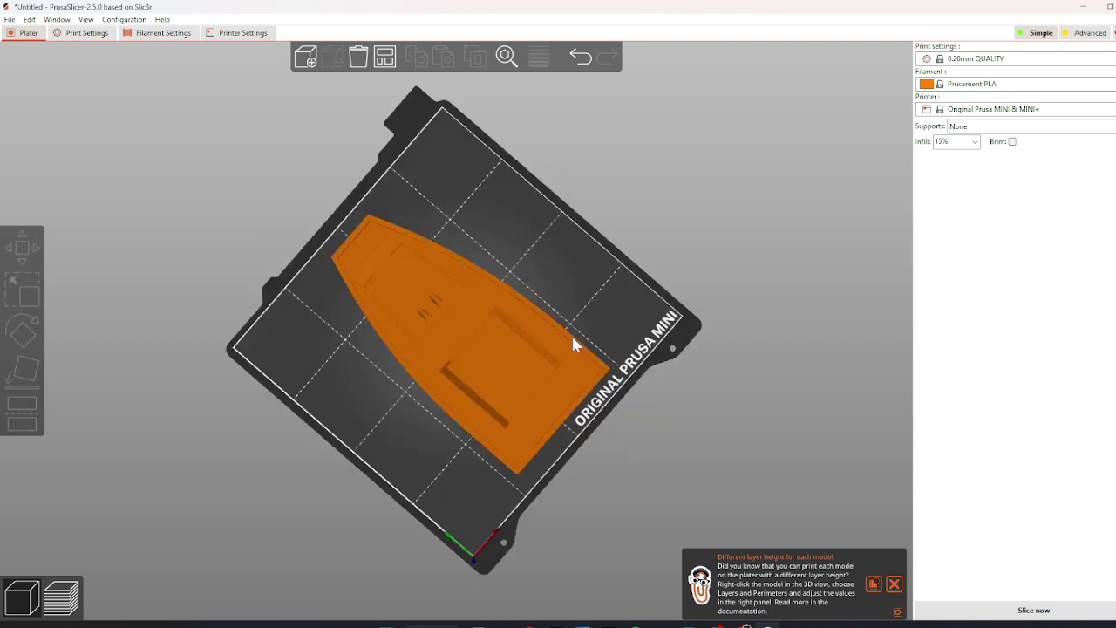
Step: Rotate the enlarged boat about its vertical axis so that it lies diagonally across the bed
{"action": "left_click", "coordinate": [572, 344]}
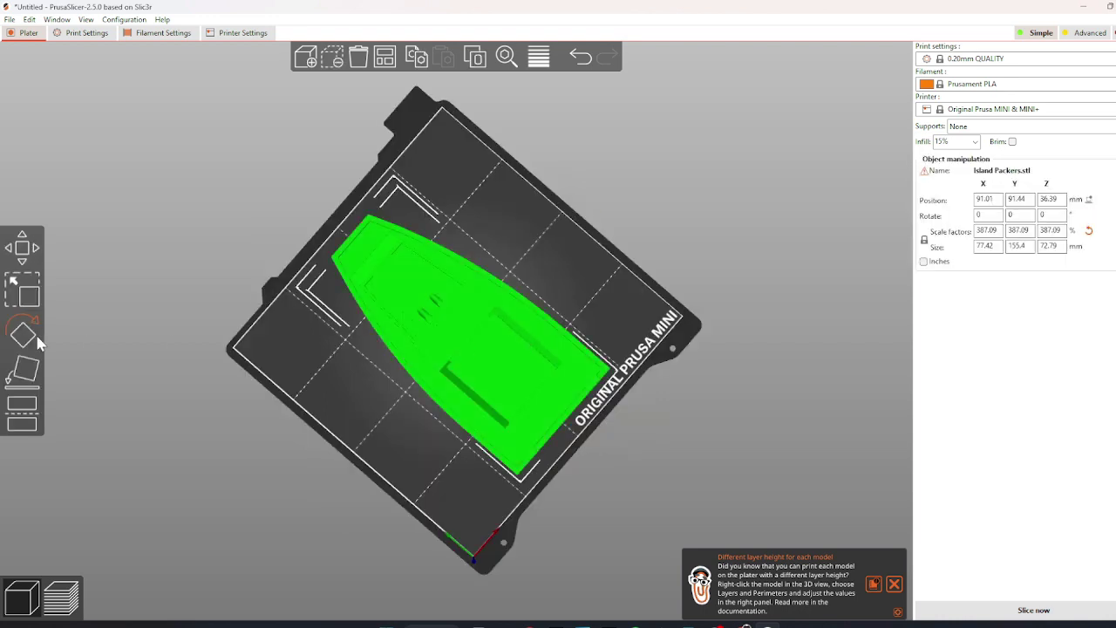
{"action": "key", "text": "r"}
{"action": "left_click_drag", "start_coordinate": [617, 184], "coordinate": [672, 318]}
{"action": "left_click", "coordinate": [720, 190]}
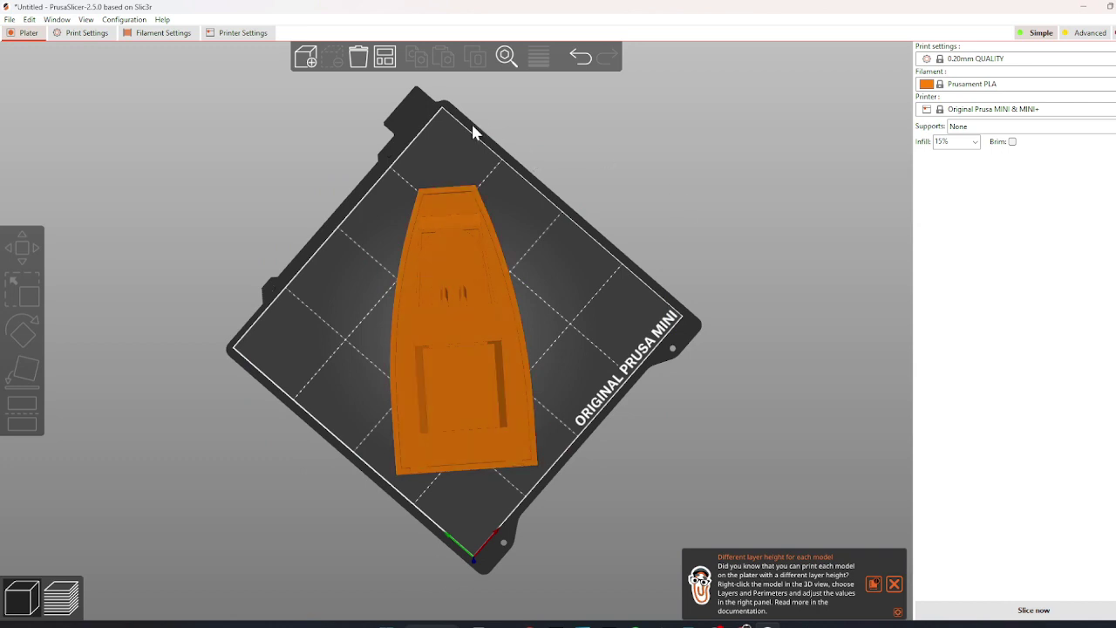
Step: Use Place on Face to lay the boat on its roof side, and stand it upright on its stern
{"action": "left_click_drag", "start_coordinate": [741, 353], "coordinate": [619, 308]}
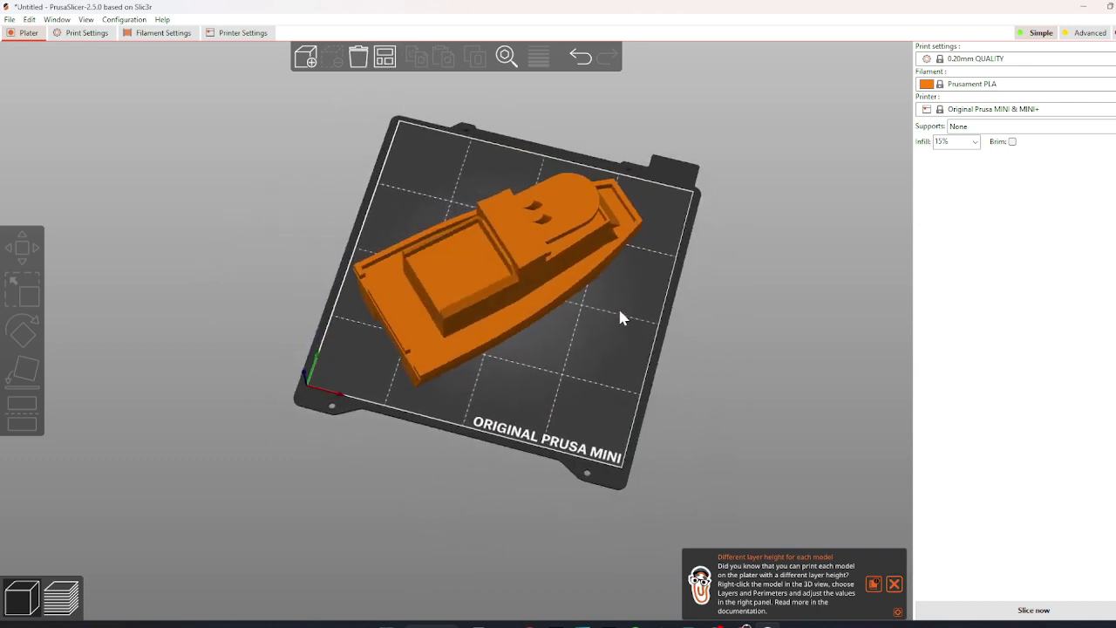
{"action": "left_click", "coordinate": [434, 285]}
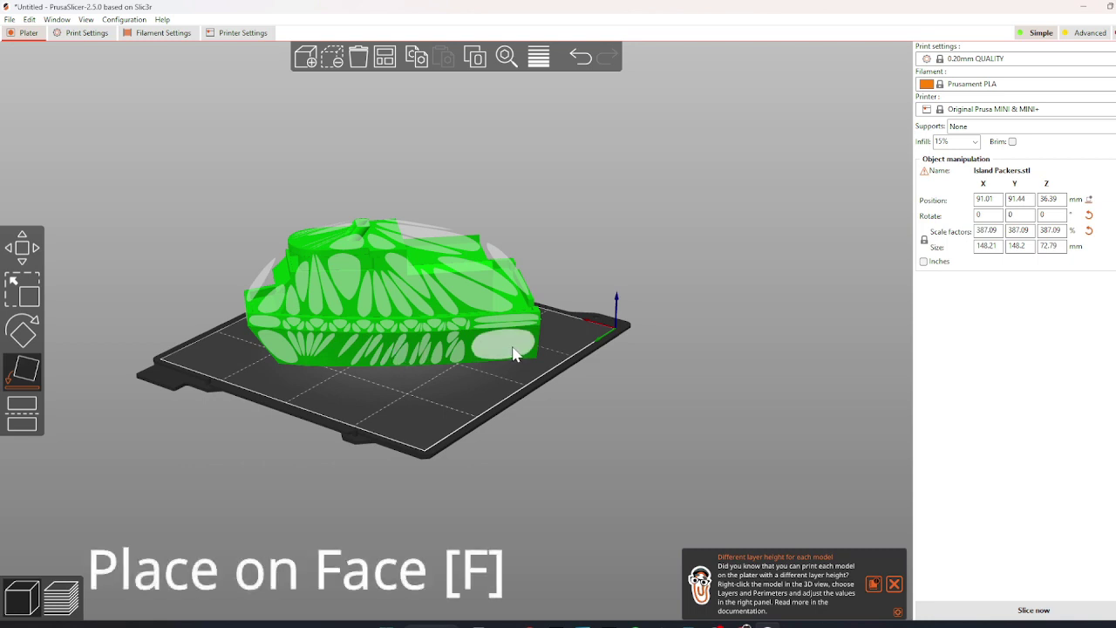
{"action": "left_click", "coordinate": [348, 299]}
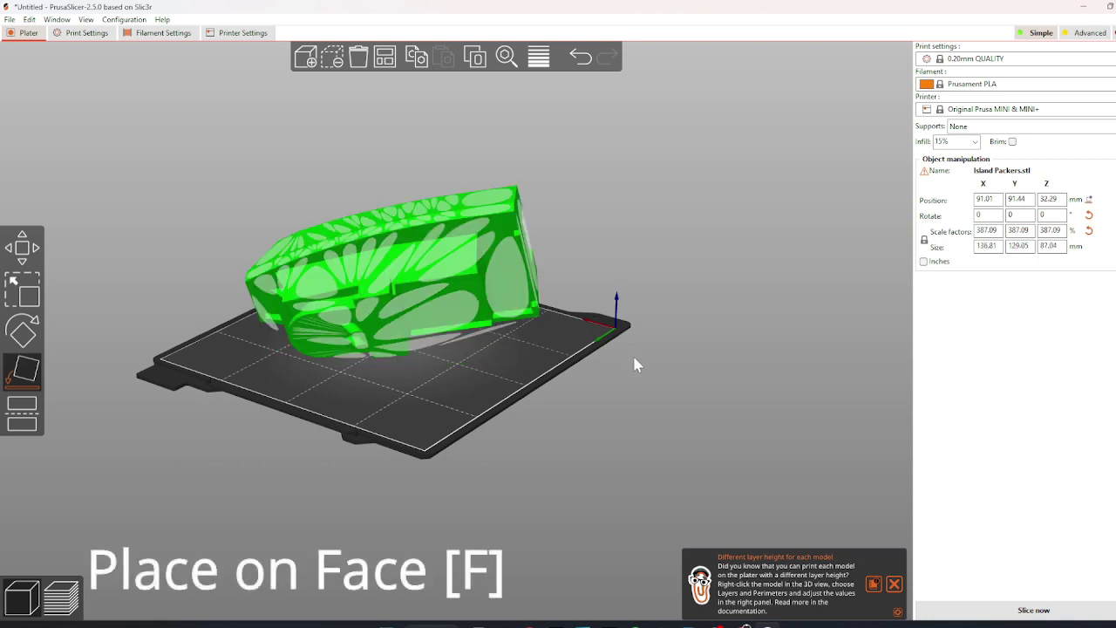
{"action": "left_click_drag", "start_coordinate": [639, 364], "coordinate": [558, 375]}
{"action": "left_click", "coordinate": [422, 249]}
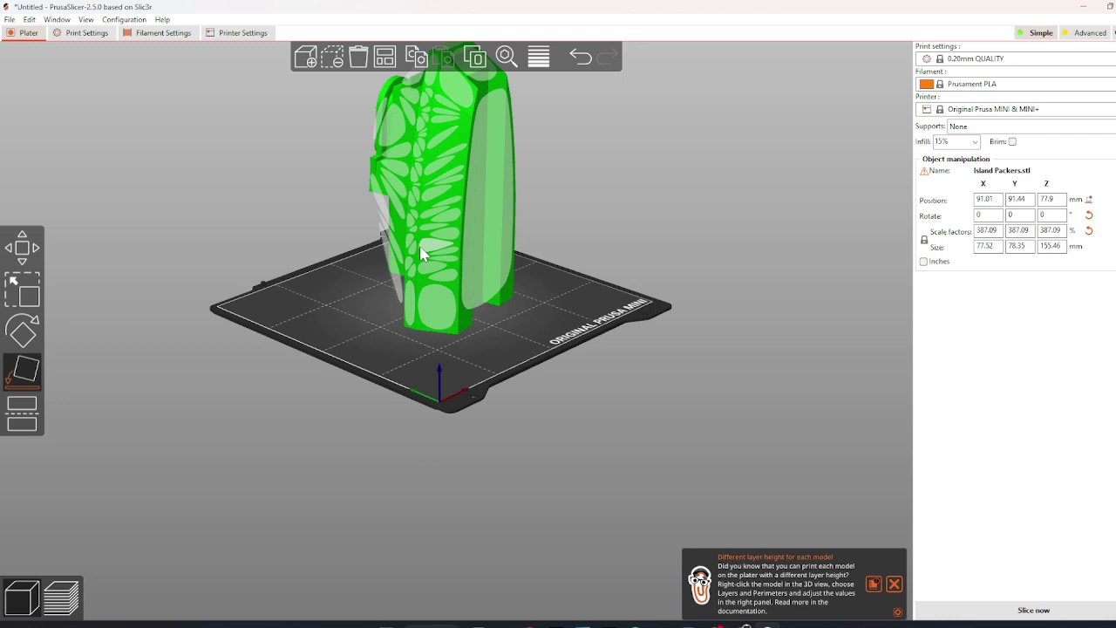
Step: Use Place on Face to set the boat back down flat on the underside of its hull
{"action": "left_click", "coordinate": [493, 249]}
{"action": "left_click", "coordinate": [727, 288]}
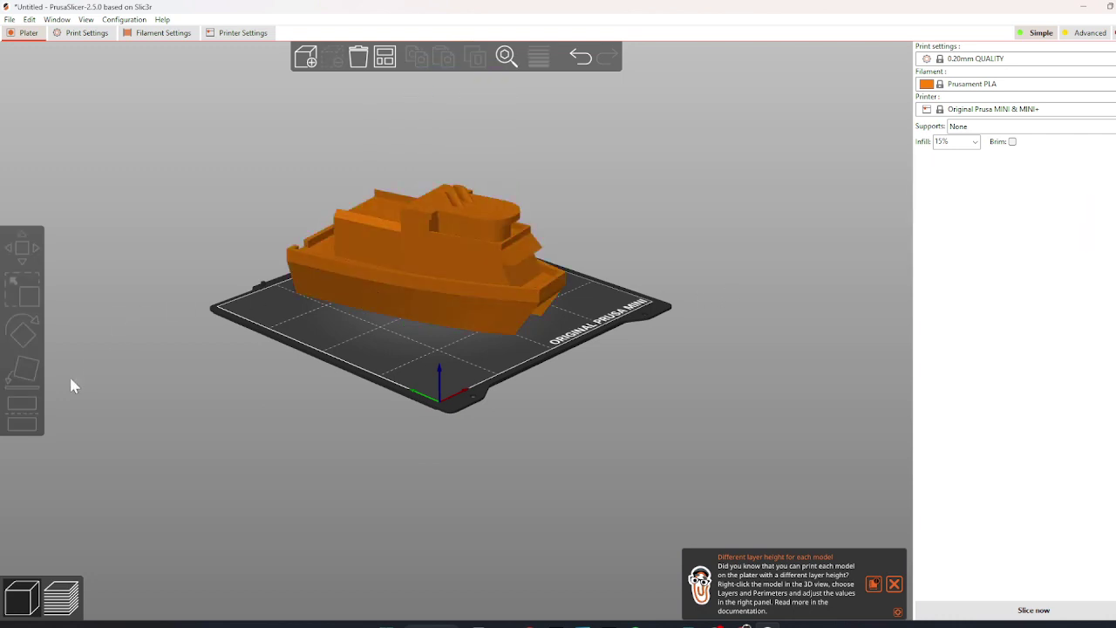
Step: Cut the boat horizontally at Z 16.31 mm, keeping both the upper and the lower part
{"action": "left_click", "coordinate": [366, 264]}
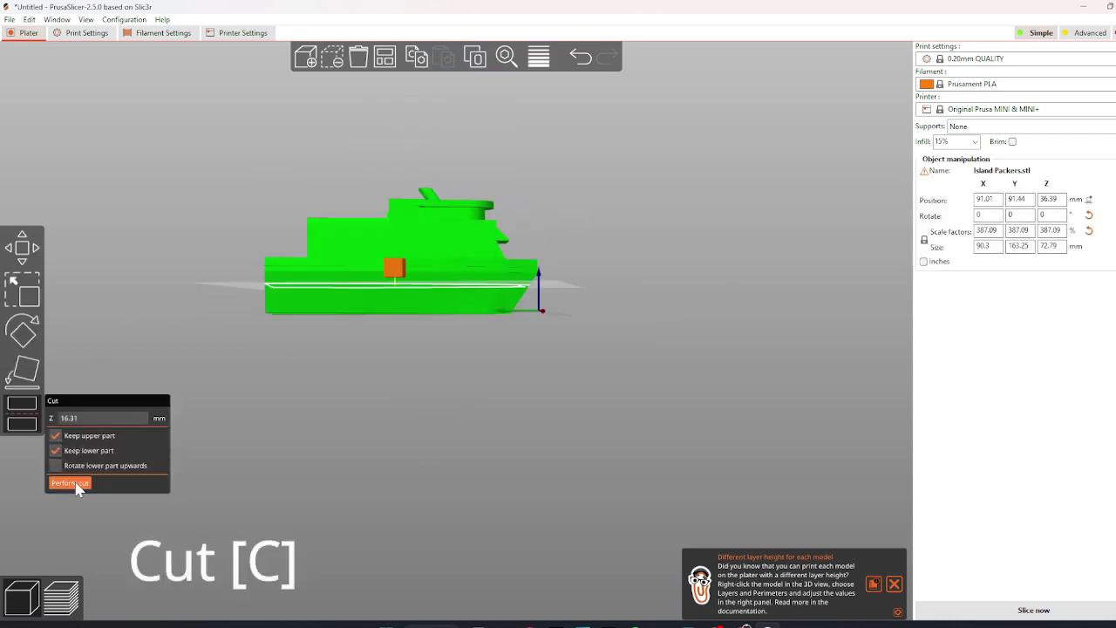
{"action": "left_click", "coordinate": [70, 482]}
{"action": "left_click_drag", "start_coordinate": [457, 408], "coordinate": [436, 436]}
{"action": "left_click_drag", "start_coordinate": [462, 296], "coordinate": [478, 336]}
{"action": "left_click", "coordinate": [675, 192]}
{"action": "key", "text": "6"}
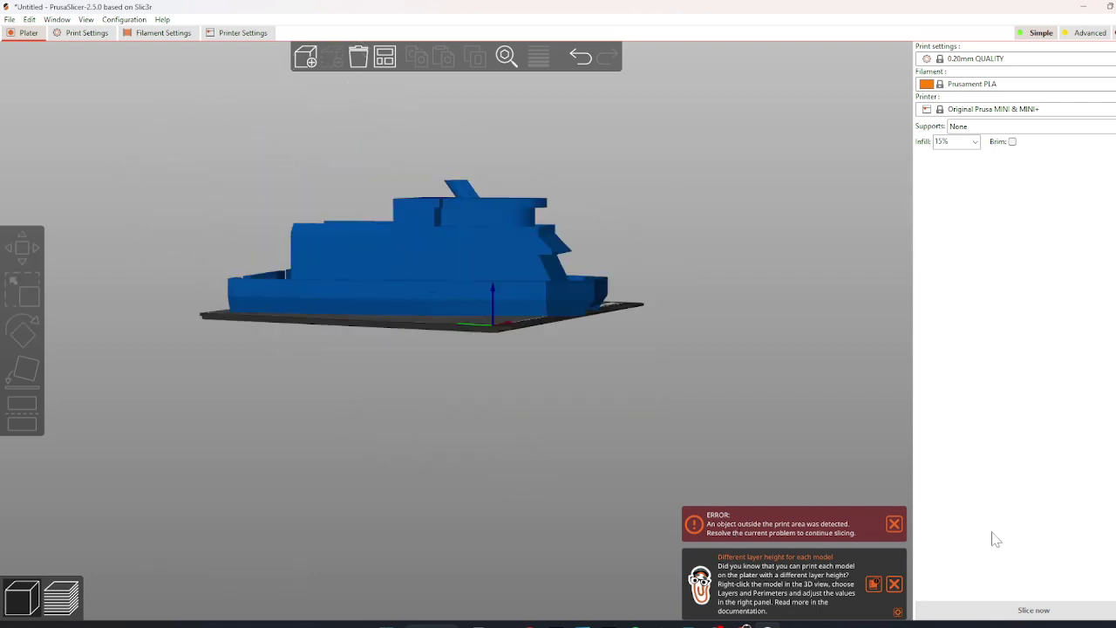
Step: Dismiss the print-area error and rotate the oversized boat about its vertical axis until it lies parallel to the bed's sides
{"action": "left_click", "coordinate": [894, 524]}
{"action": "key", "text": "1"}
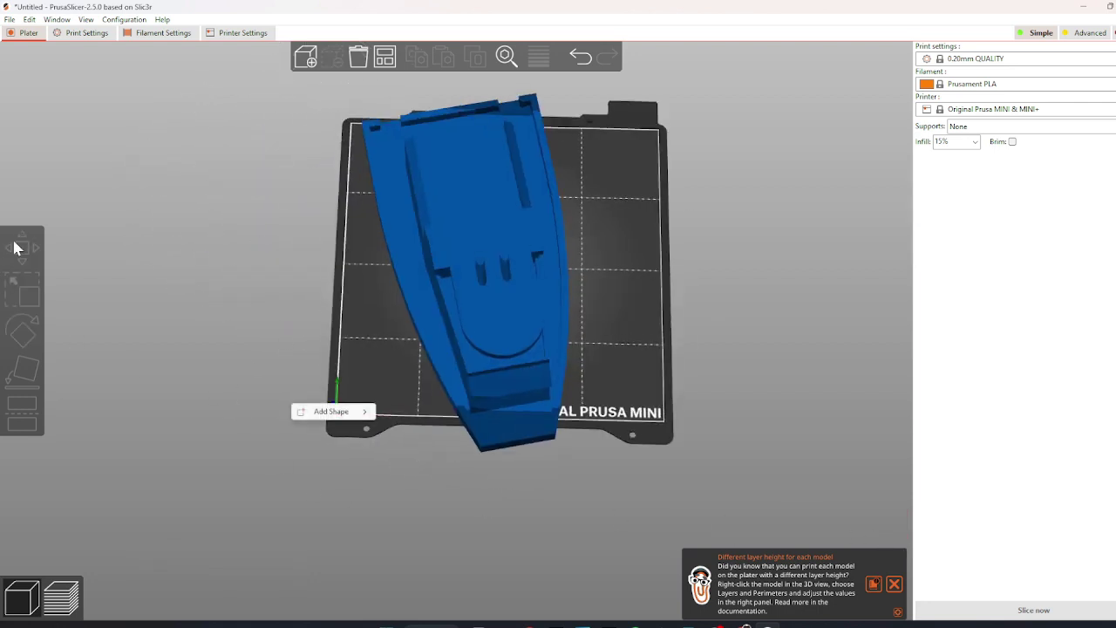
{"action": "left_click", "coordinate": [495, 214]}
{"action": "key", "text": "r"}
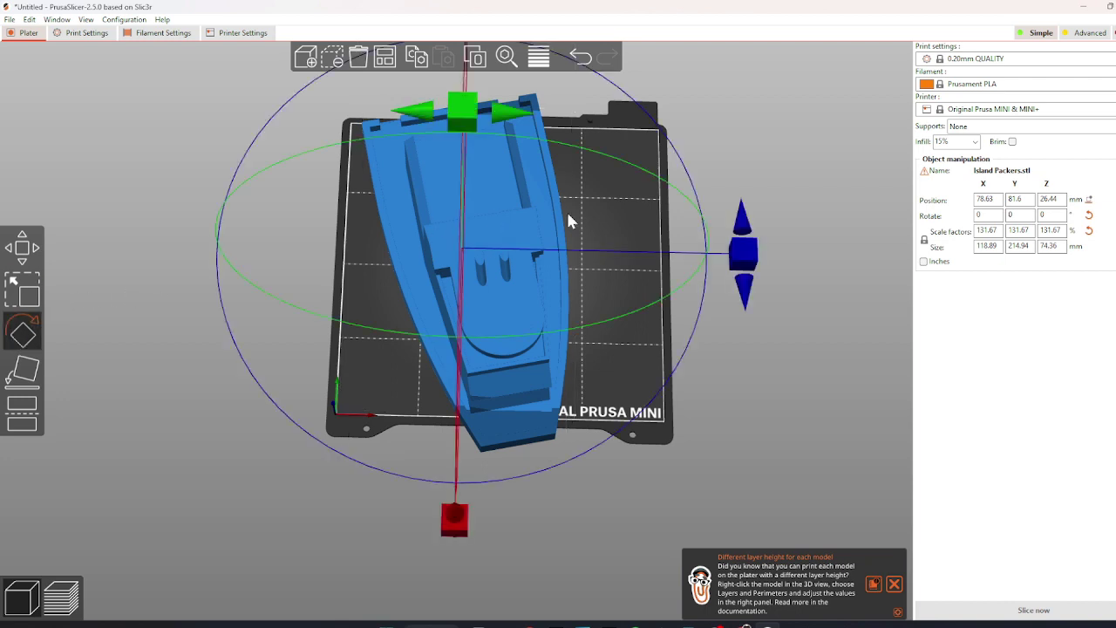
{"action": "left_click_drag", "start_coordinate": [769, 254], "coordinate": [774, 330]}
{"action": "left_click", "coordinate": [837, 286]}
{"action": "left_click", "coordinate": [567, 271]}
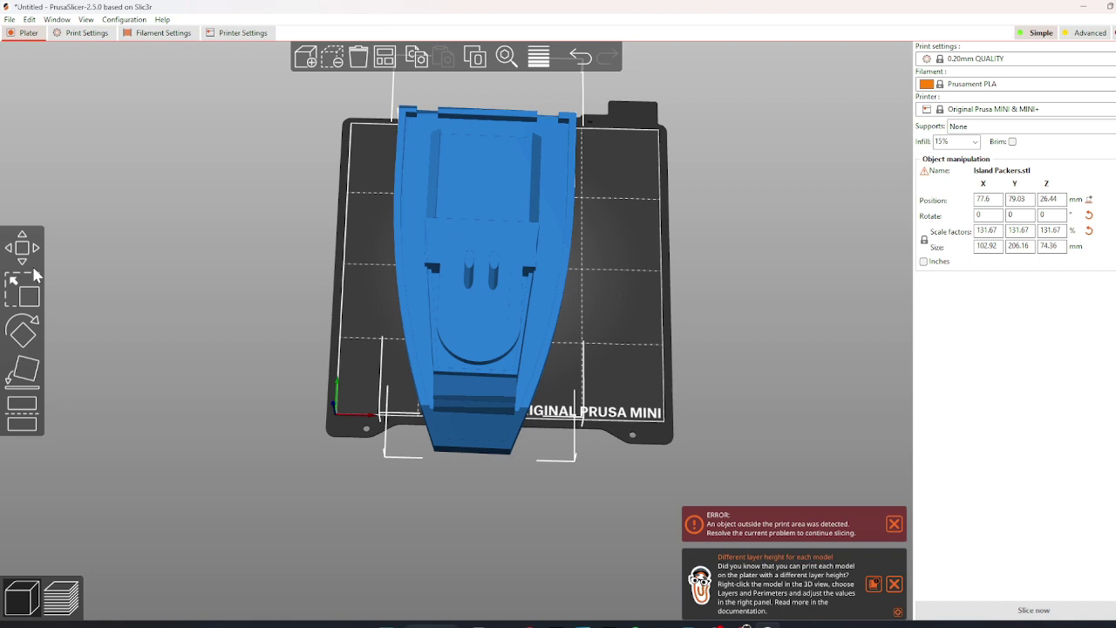
Step: Scale the boat down uniformly to about 47 % and move it closer to the centre of the bed
{"action": "left_click", "coordinate": [26, 253]}
{"action": "left_click", "coordinate": [24, 333]}
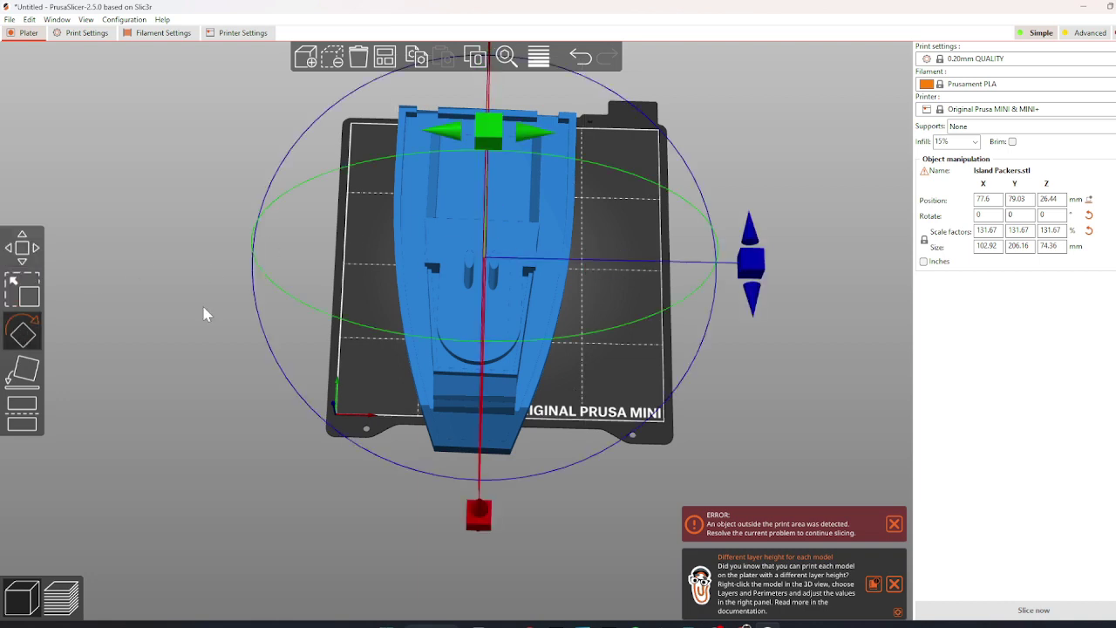
{"action": "left_click", "coordinate": [15, 299]}
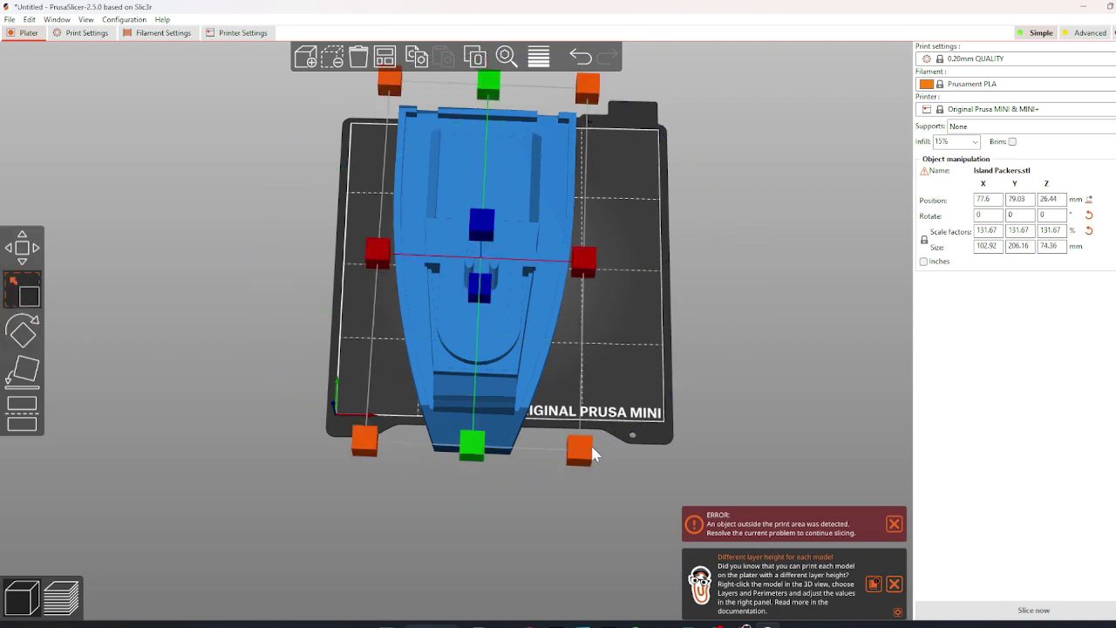
{"action": "left_click_drag", "start_coordinate": [580, 449], "coordinate": [490, 347]}
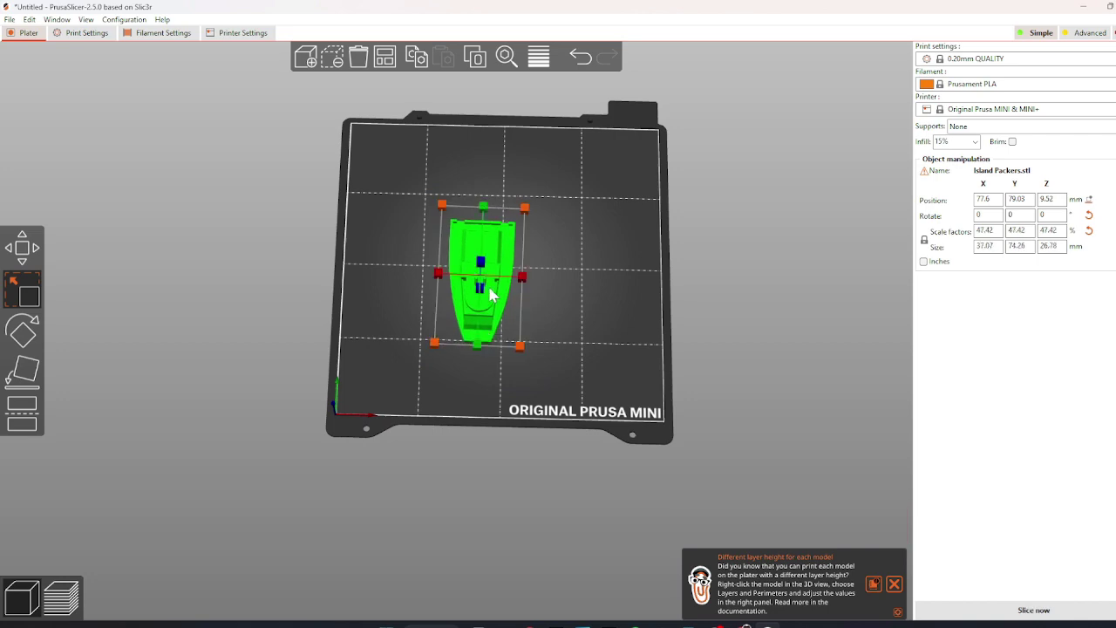
{"action": "left_click_drag", "start_coordinate": [492, 297], "coordinate": [521, 272]}
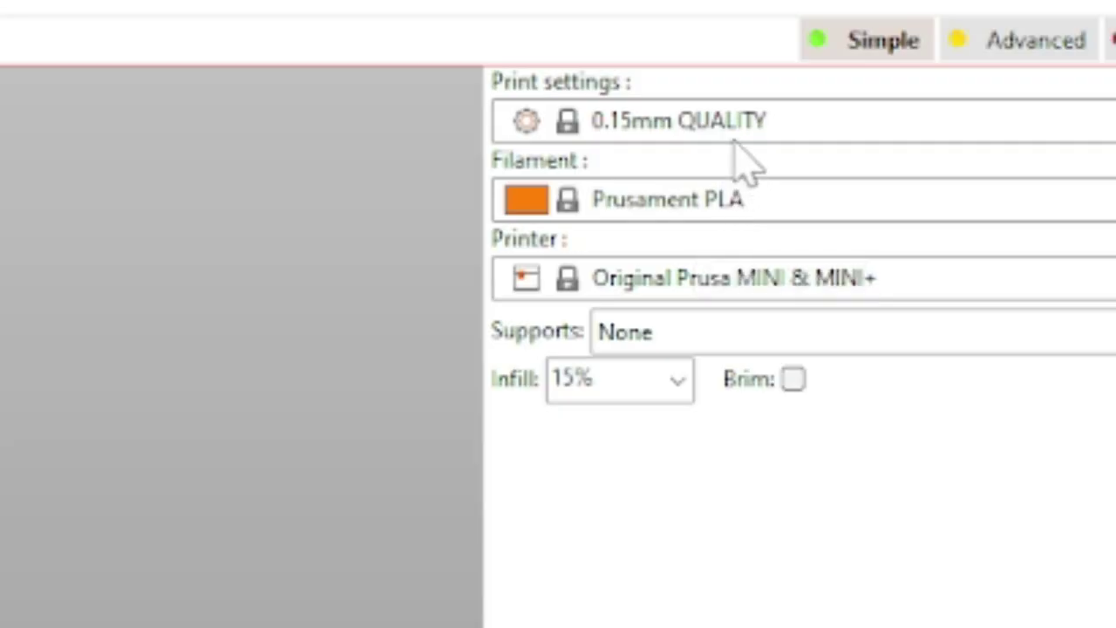
Step: Set the presets to 0.20mm QUALITY print settings, Prusament PLA filament and the Original Prusa MINI & MINI+ printer
{"action": "left_click", "coordinate": [994, 59]}
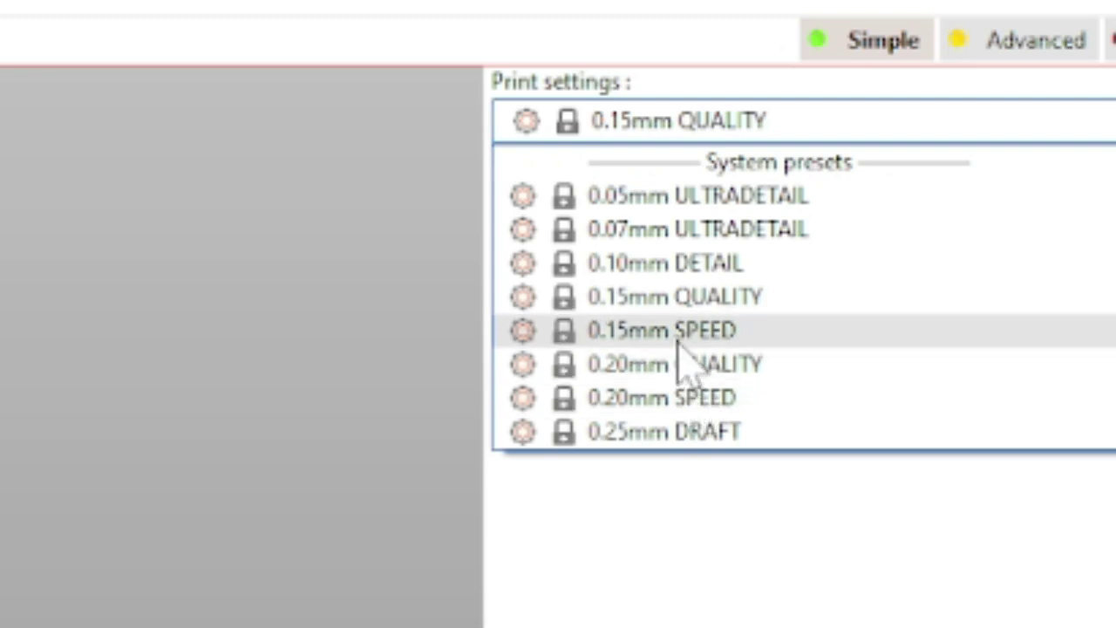
{"action": "left_click", "coordinate": [625, 367]}
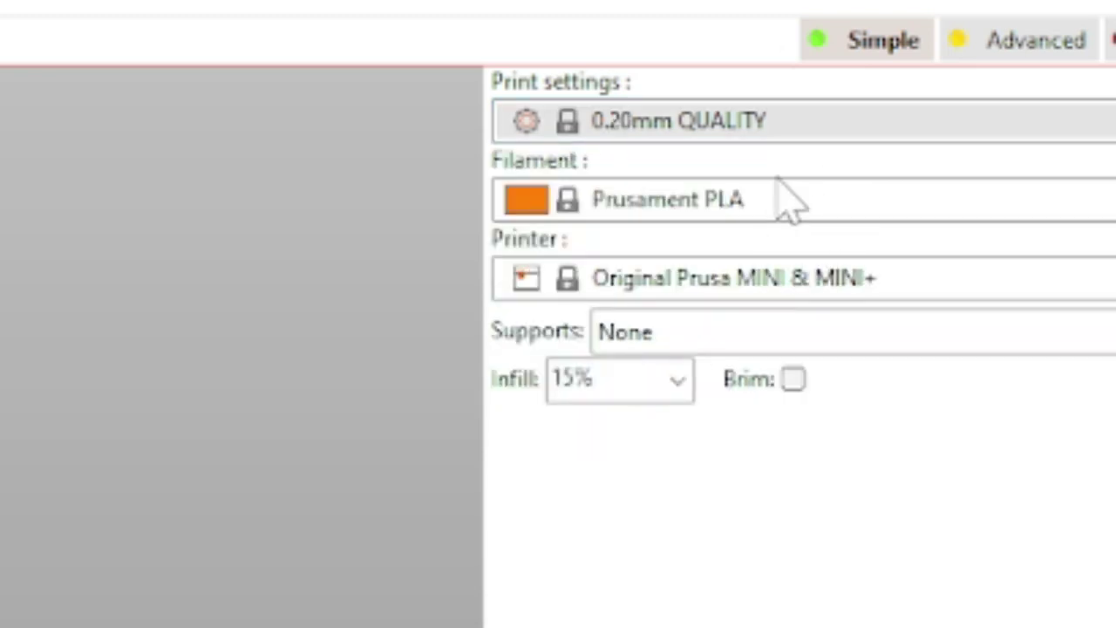
{"action": "left_click", "coordinate": [688, 202]}
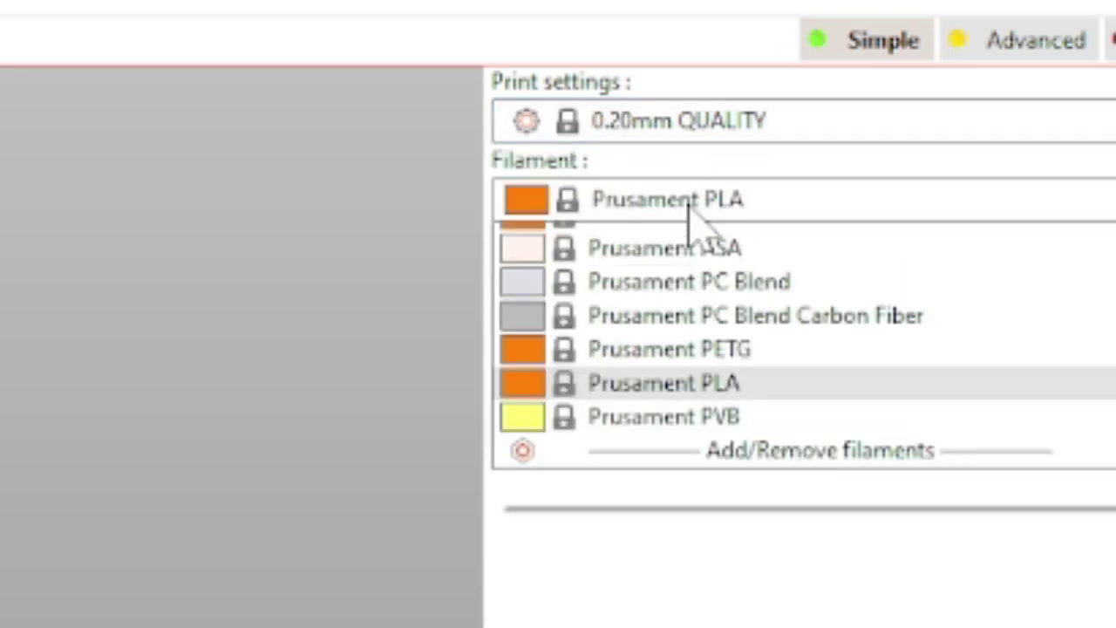
{"action": "left_click", "coordinate": [703, 514]}
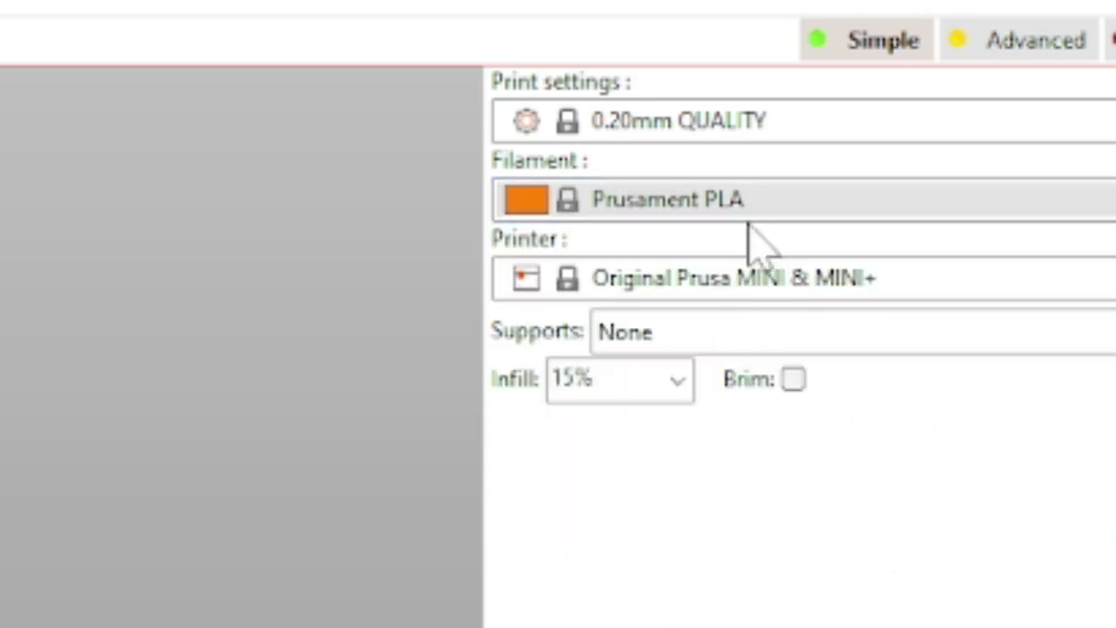
{"action": "left_click", "coordinate": [720, 292]}
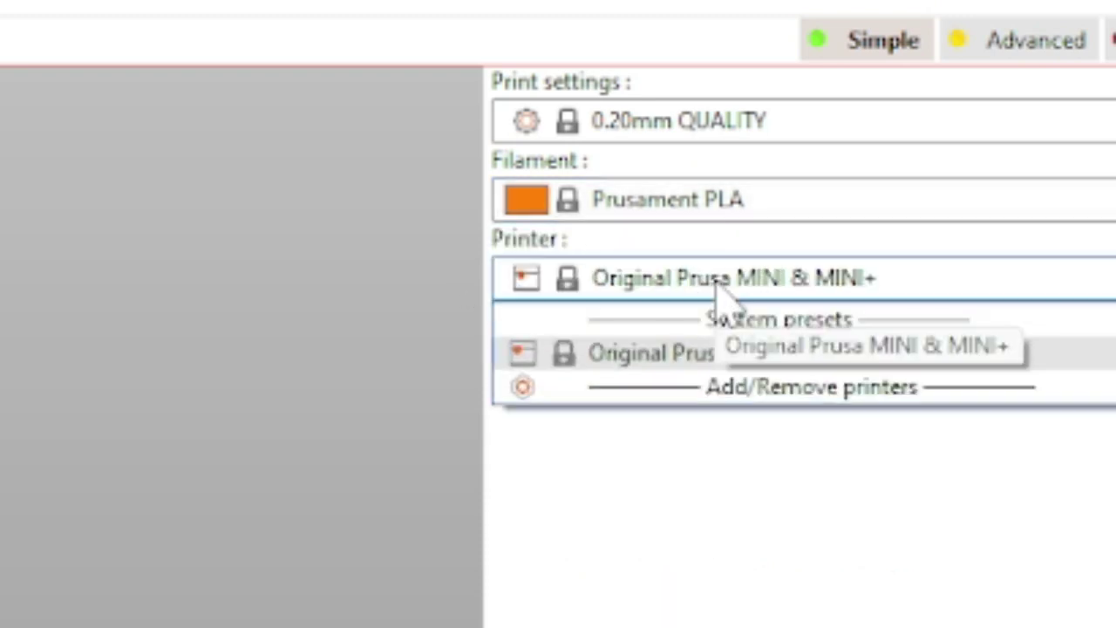
{"action": "left_click", "coordinate": [737, 353]}
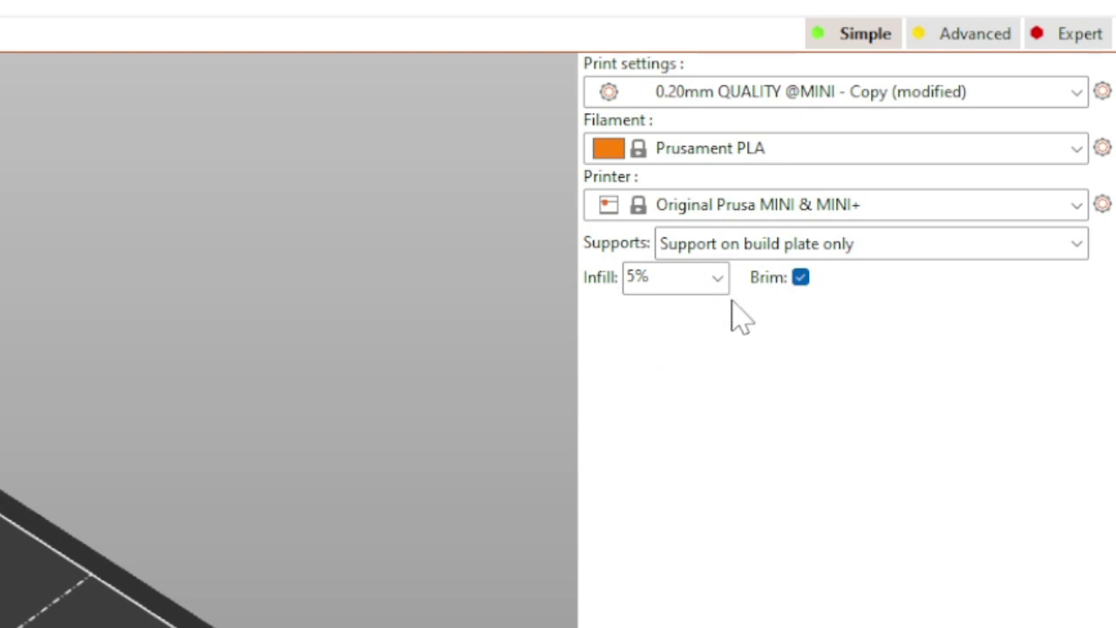
Step: Set the infill density to 15%
{"action": "left_click", "coordinate": [718, 277]}
{"action": "scroll", "coordinate": [689, 367], "scroll_direction": "up", "scroll_amount": 1}
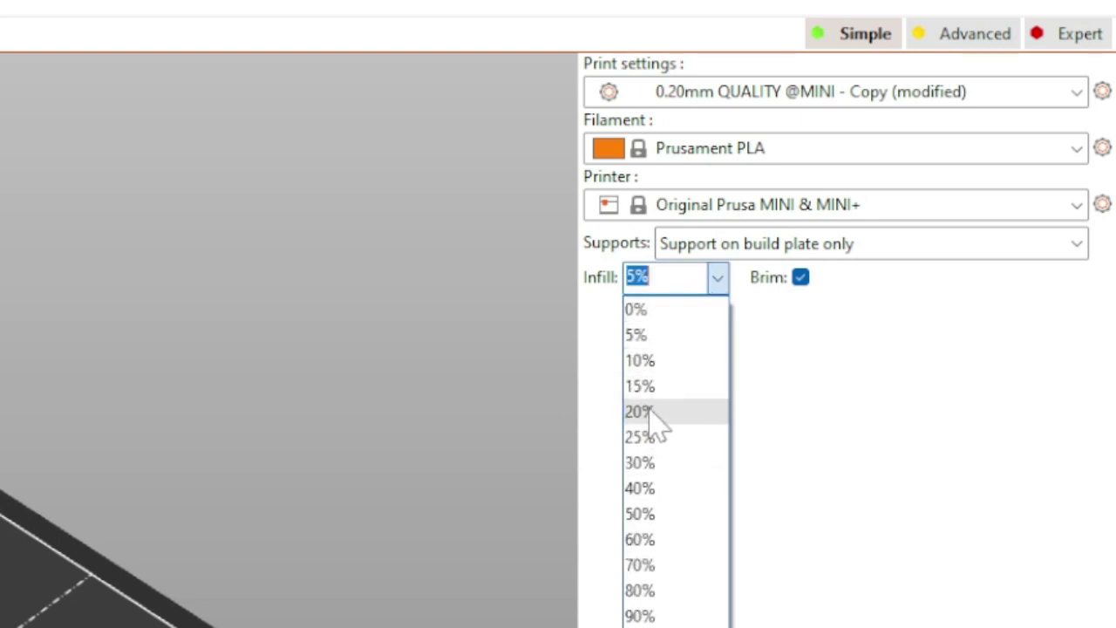
{"action": "left_click", "coordinate": [653, 388]}
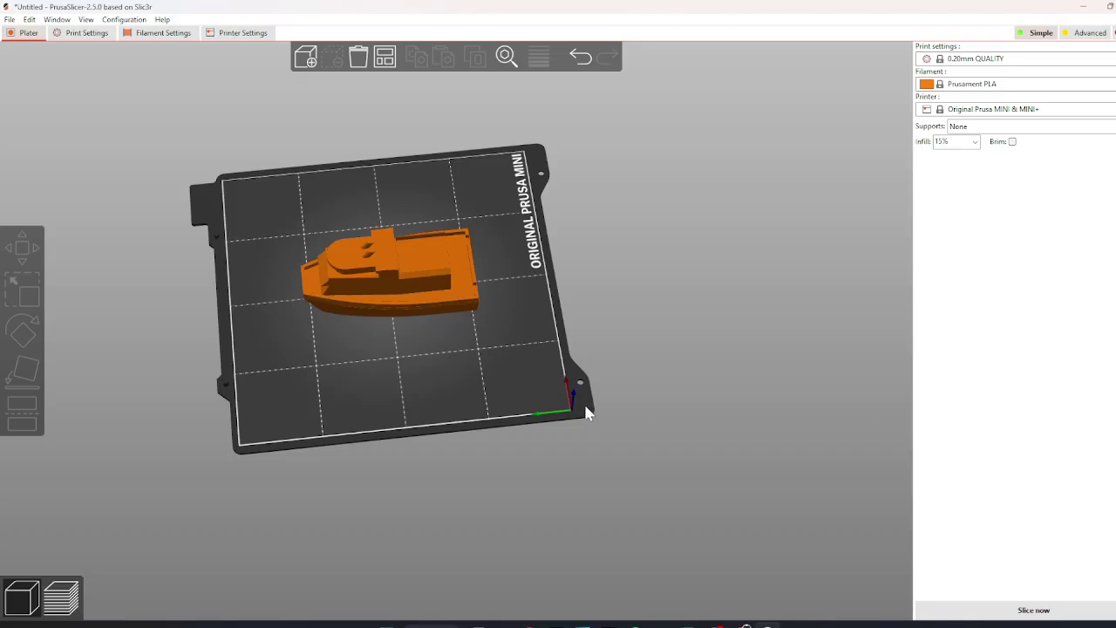
Step: Set the supports to Support on build plate only and look at the boat's sliced preview from another angle
{"action": "left_click", "coordinate": [1055, 128]}
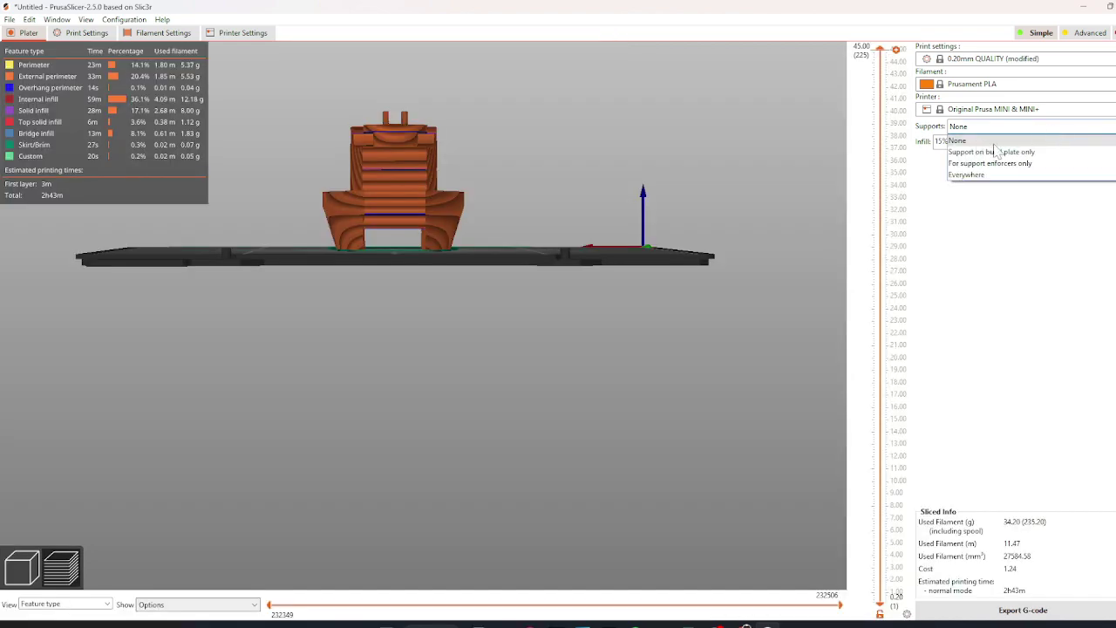
{"action": "left_click", "coordinate": [994, 152]}
{"action": "left_click_drag", "start_coordinate": [765, 301], "coordinate": [615, 358]}
Step: Change the supports to Everywhere and inspect the generated support material around the boat
{"action": "left_click", "coordinate": [992, 128]}
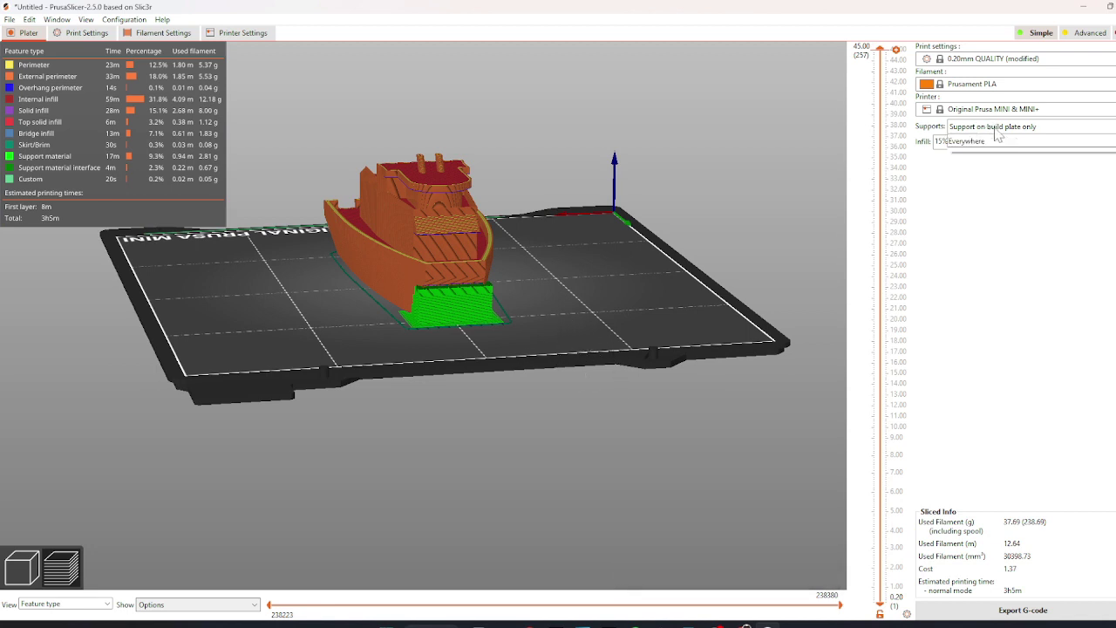
{"action": "left_click", "coordinate": [968, 175]}
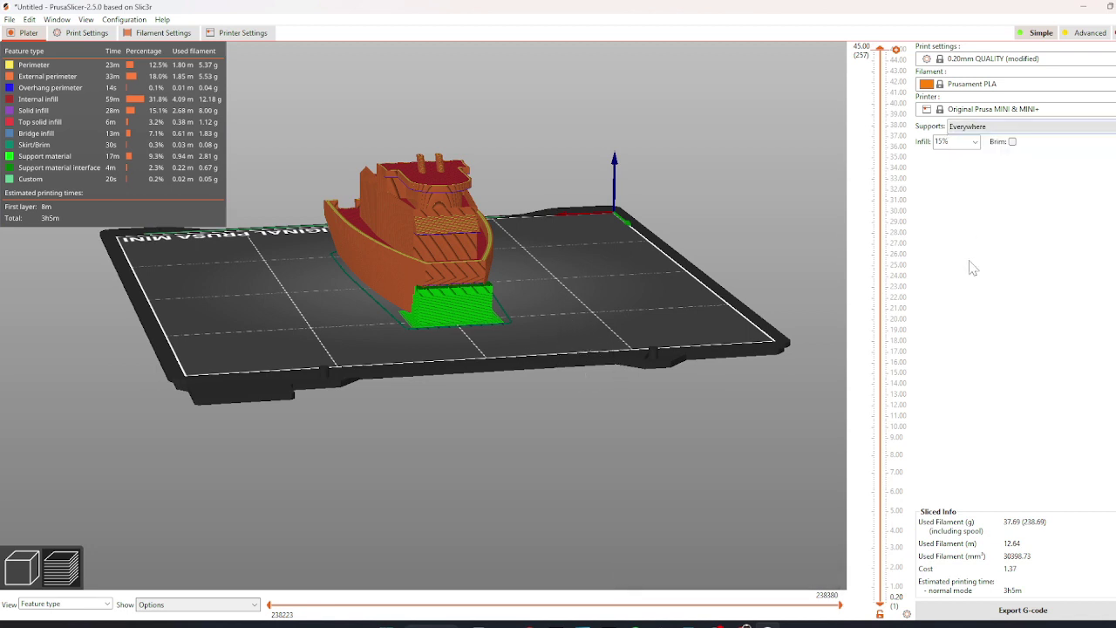
{"action": "left_click_drag", "start_coordinate": [767, 501], "coordinate": [924, 225]}
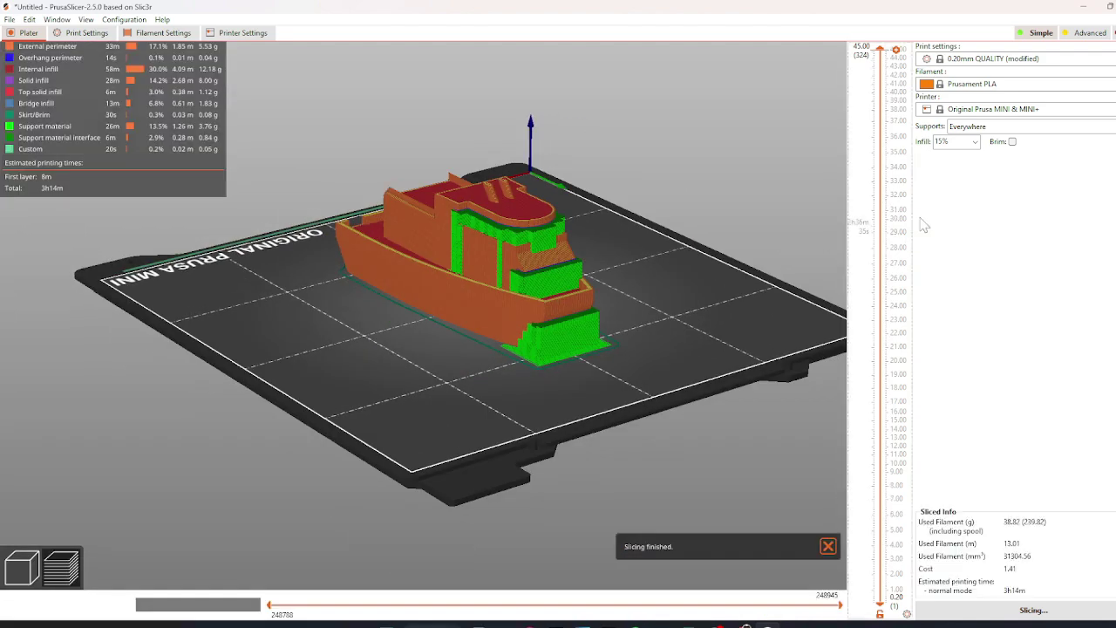
Step: Change the supports to For support enforcers only and view the boat from the bow
{"action": "left_click", "coordinate": [1010, 128]}
{"action": "left_click", "coordinate": [1006, 165]}
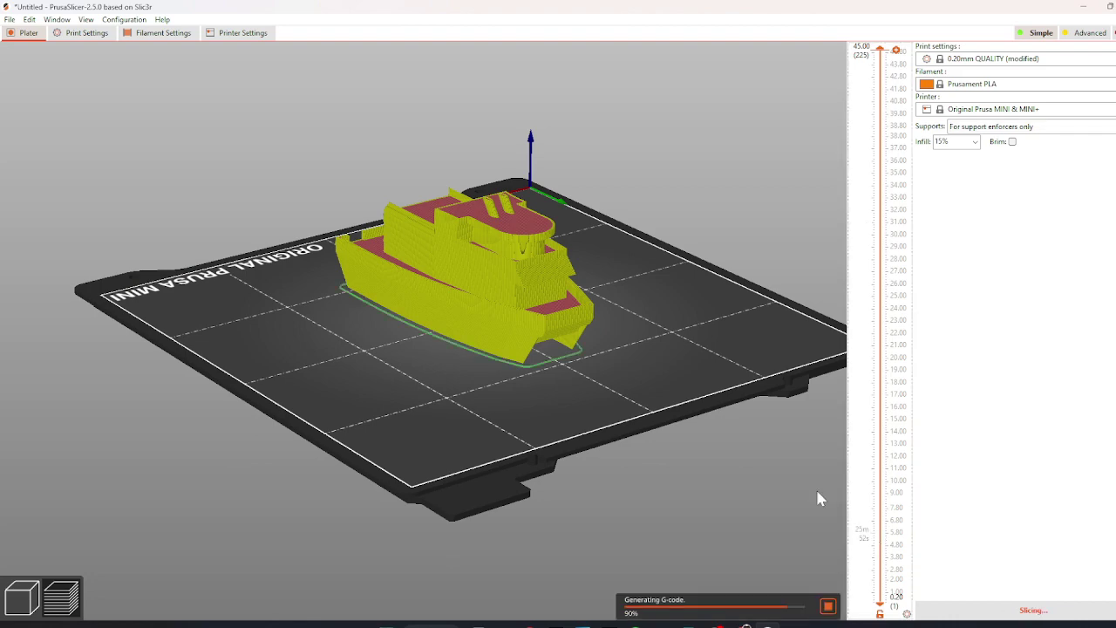
{"action": "left_click_drag", "start_coordinate": [818, 498], "coordinate": [618, 342]}
Step: Switch the supports back to Support on build plate only and slice the boat
{"action": "left_click", "coordinate": [1010, 129]}
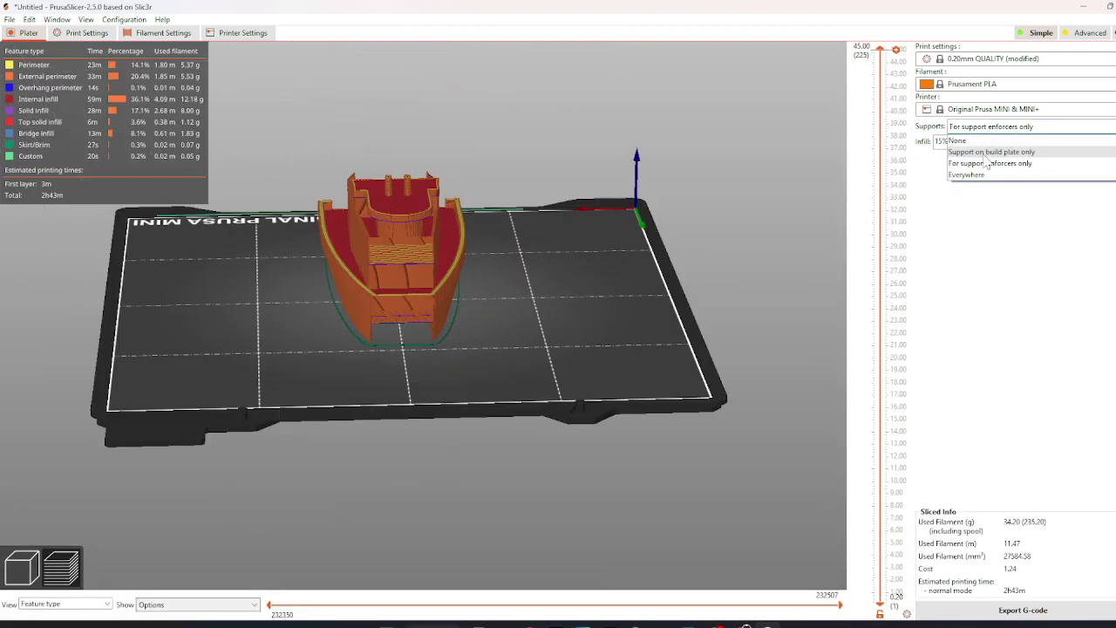
{"action": "left_click", "coordinate": [988, 155]}
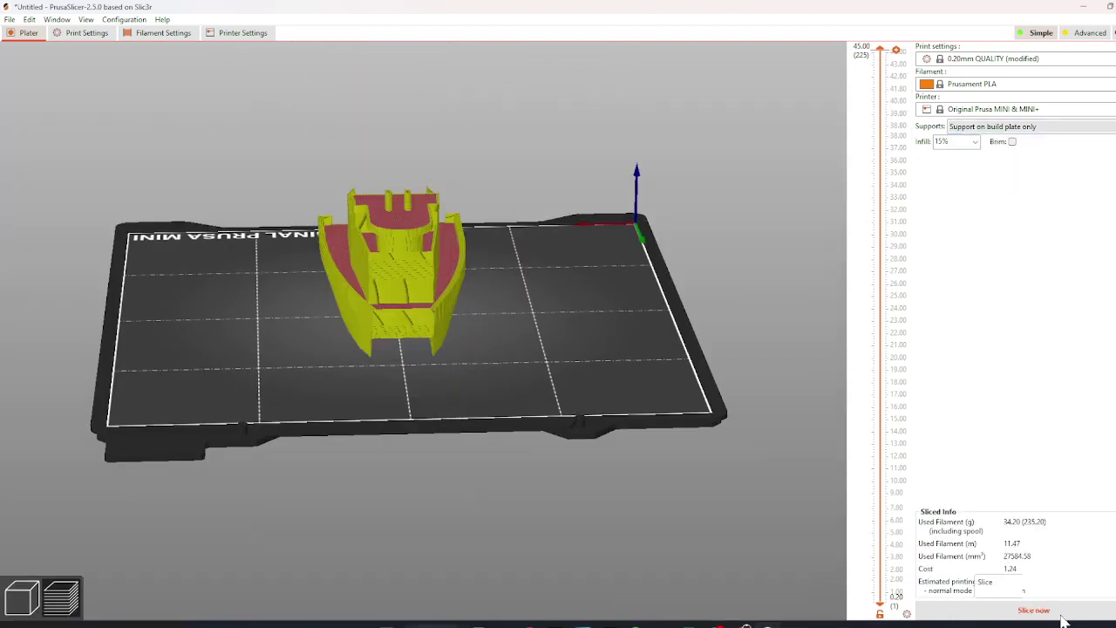
{"action": "left_click", "coordinate": [1060, 614]}
Step: Examine the sliced boat up close, checking the support under the bow and the unsupported cabin overhangs
{"action": "left_click_drag", "start_coordinate": [496, 352], "coordinate": [527, 340]}
{"action": "scroll", "coordinate": [588, 147], "scroll_direction": "up", "scroll_amount": 4}
{"action": "scroll", "coordinate": [491, 294], "scroll_direction": "up", "scroll_amount": 2}
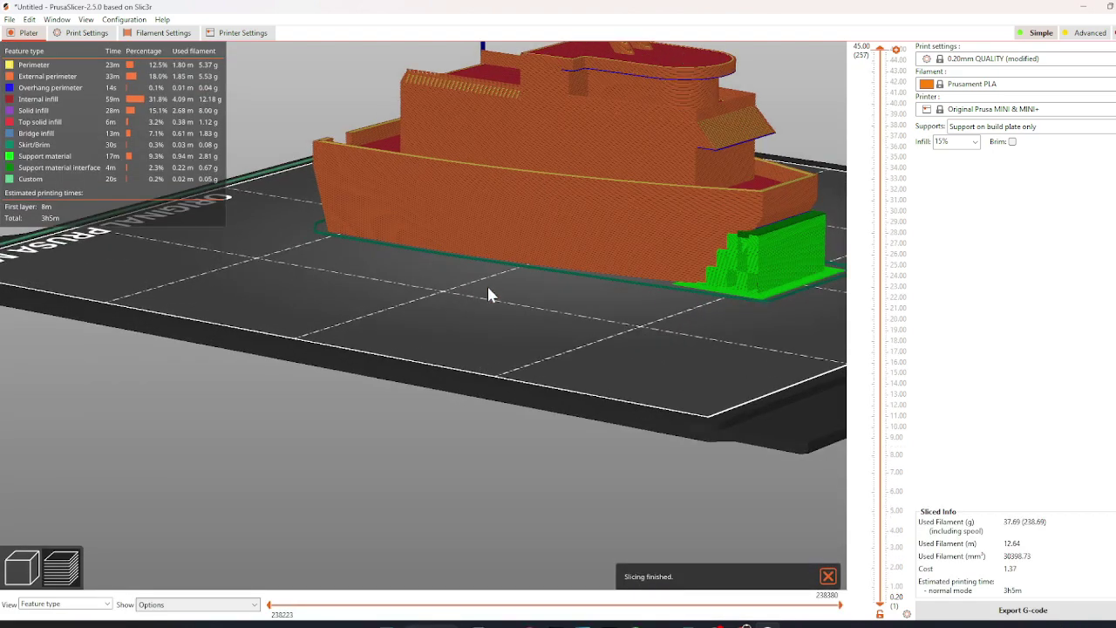
{"action": "scroll", "coordinate": [535, 247], "scroll_direction": "down", "scroll_amount": 4}
{"action": "scroll", "coordinate": [473, 330], "scroll_direction": "up", "scroll_amount": 6}
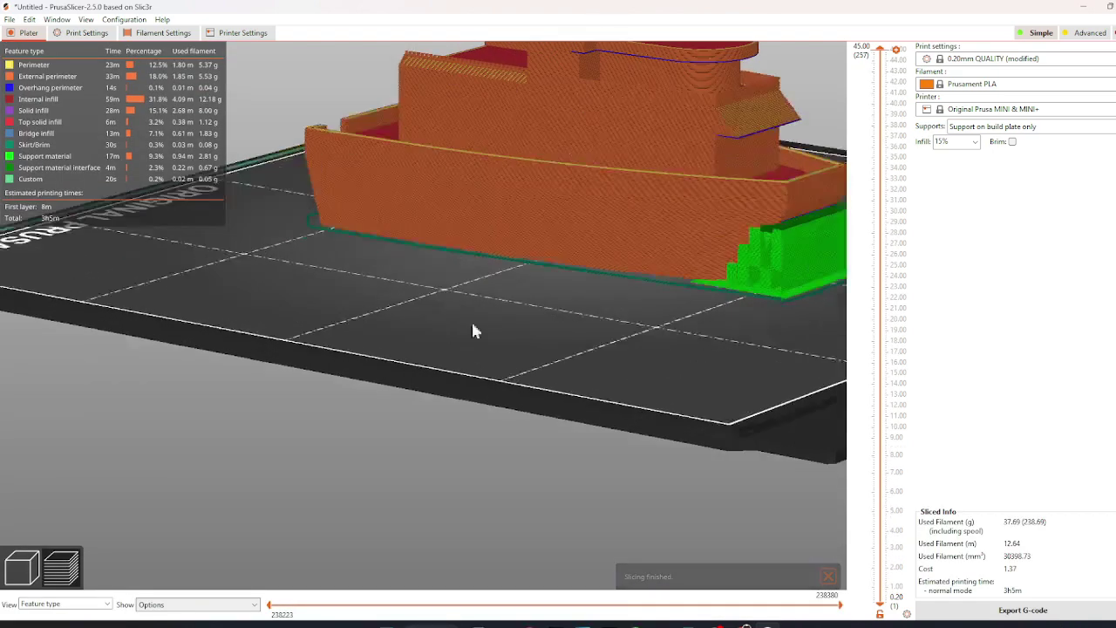
{"action": "scroll", "coordinate": [389, 377], "scroll_direction": "down", "scroll_amount": 5}
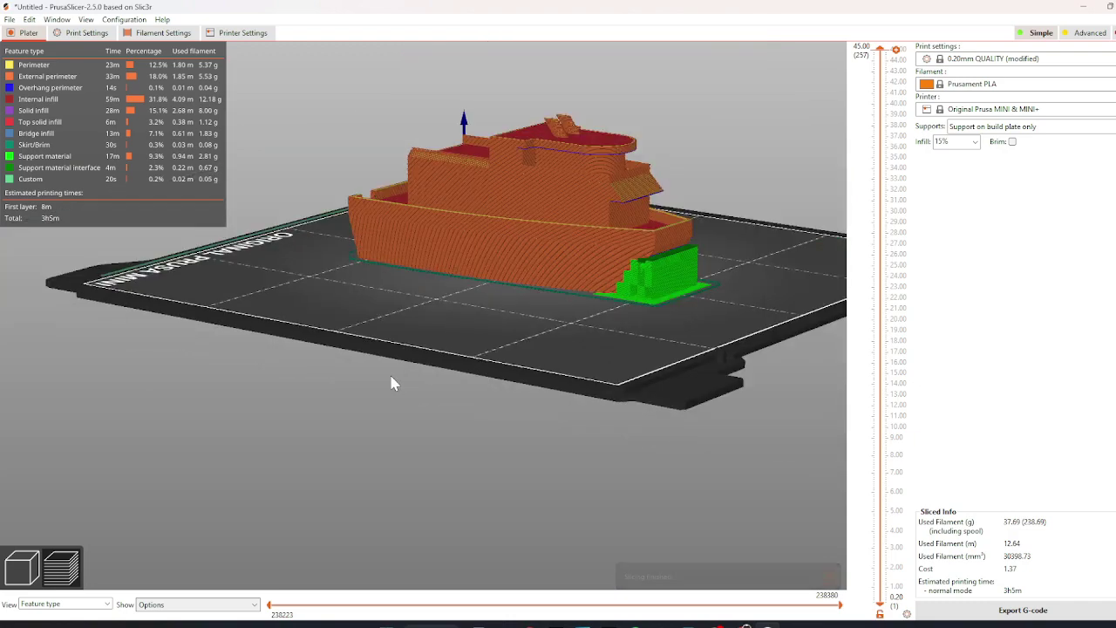
{"action": "scroll", "coordinate": [575, 138], "scroll_direction": "up", "scroll_amount": 5}
{"action": "scroll", "coordinate": [663, 83], "scroll_direction": "up", "scroll_amount": 2}
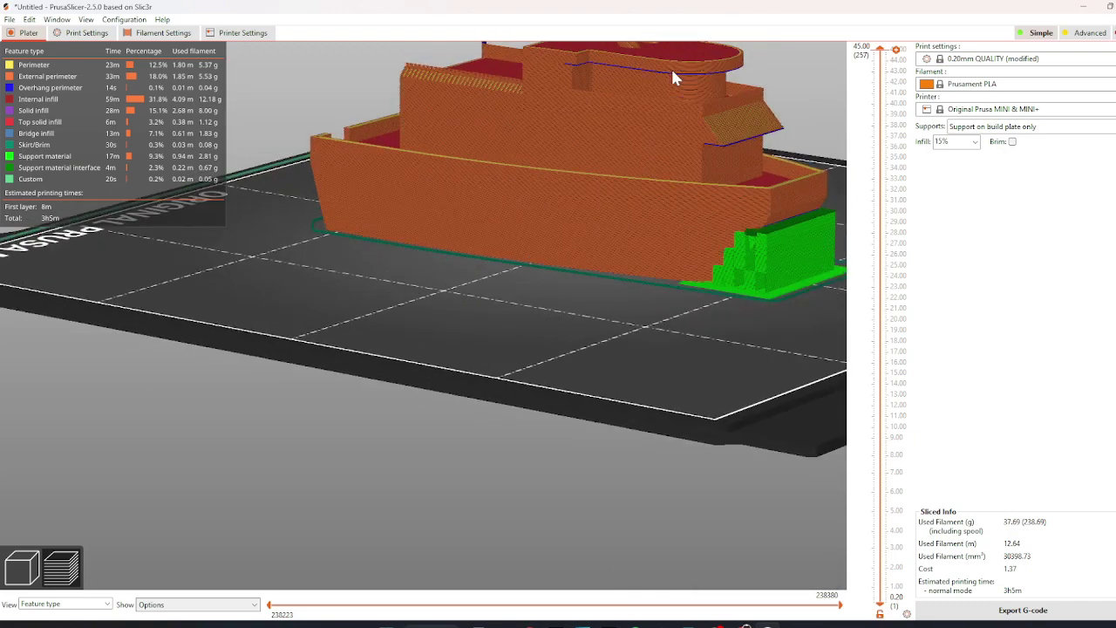
{"action": "mouse_move", "coordinate": [581, 189]}
{"action": "left_mouse_down"}
{"action": "mouse_move", "coordinate": [610, 207]}
{"action": "mouse_move", "coordinate": [642, 190]}
{"action": "mouse_move", "coordinate": [602, 194]}
{"action": "left_mouse_up"}
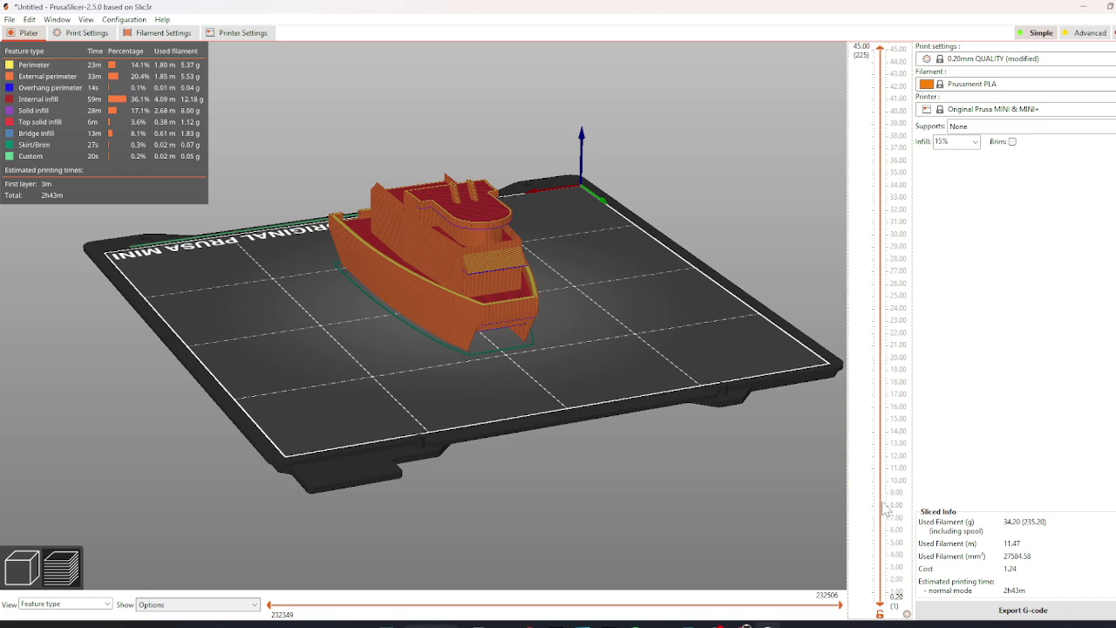
Step: Inspect the sliced boat layer by layer, lowering and raising the highest layer shown in the preview
{"action": "left_click_drag", "start_coordinate": [885, 508], "coordinate": [885, 51]}
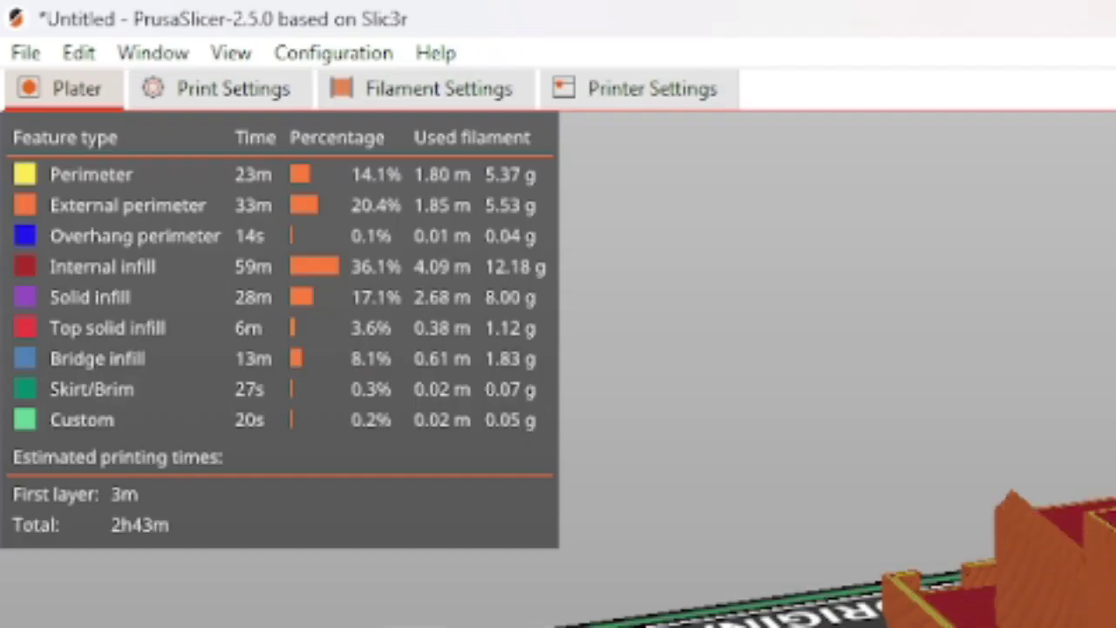
{"action": "key", "text": "Down"}
{"action": "key", "text": "Down"}
{"action": "key", "text": "Down"}
{"action": "key", "text": "Down"}
{"action": "key", "text": "Down"}
{"action": "key", "text": "Down"}
{"action": "key", "text": "Down"}
{"action": "key", "text": "Down"}
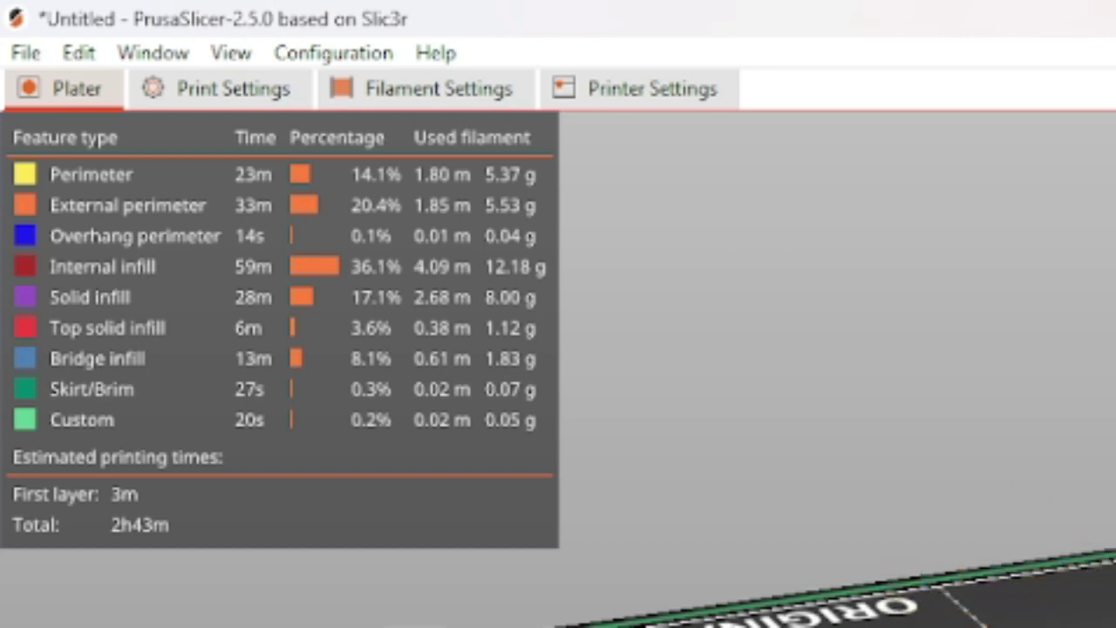
{"action": "key", "text": "Up"}
{"action": "key", "text": "Up"}
{"action": "key", "text": "Up"}
{"action": "key", "text": "Up"}
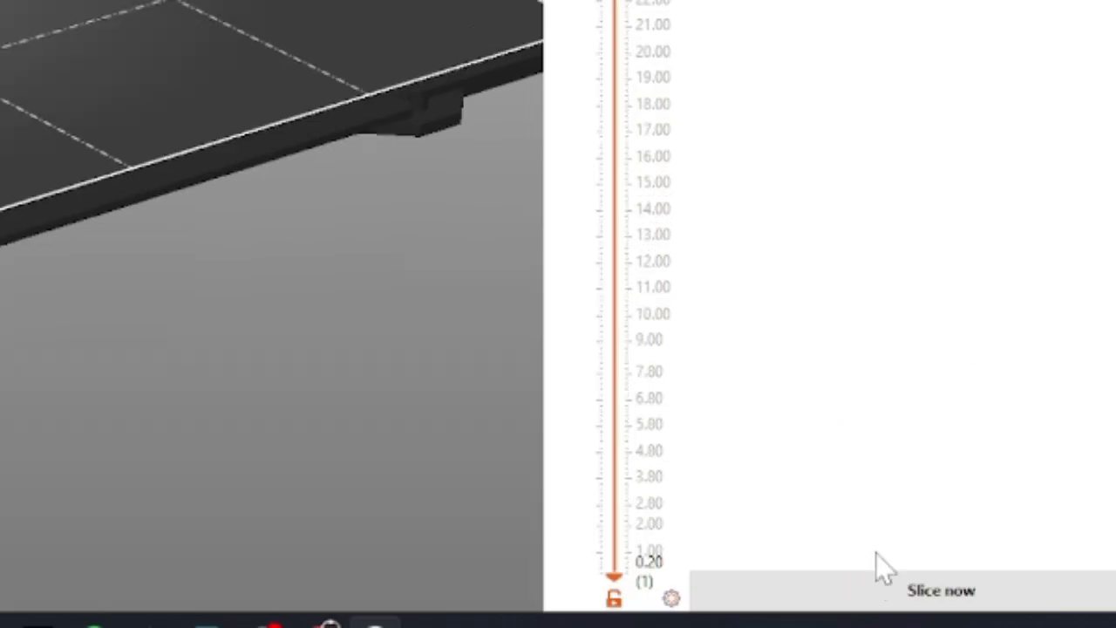
Step: Slice the boat to generate its G-code, and slice it again after viewing the first result
{"action": "left_click", "coordinate": [877, 589]}
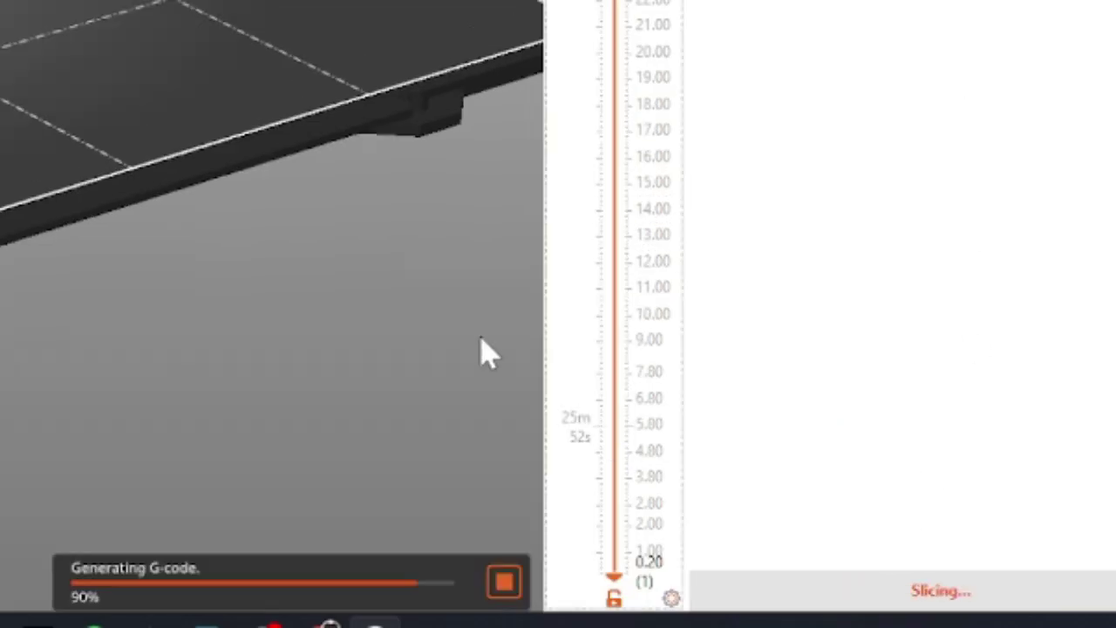
{"action": "left_click_drag", "start_coordinate": [481, 338], "coordinate": [35, 2]}
{"action": "left_click_drag", "start_coordinate": [75, 83], "coordinate": [88, 122]}
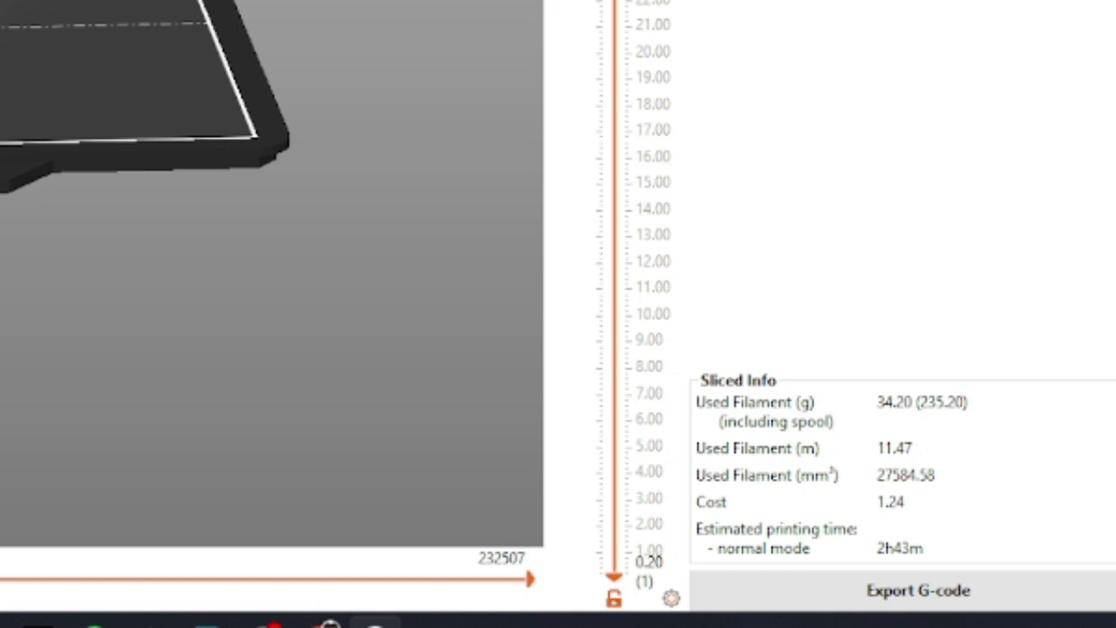
{"action": "left_click", "coordinate": [997, 608]}
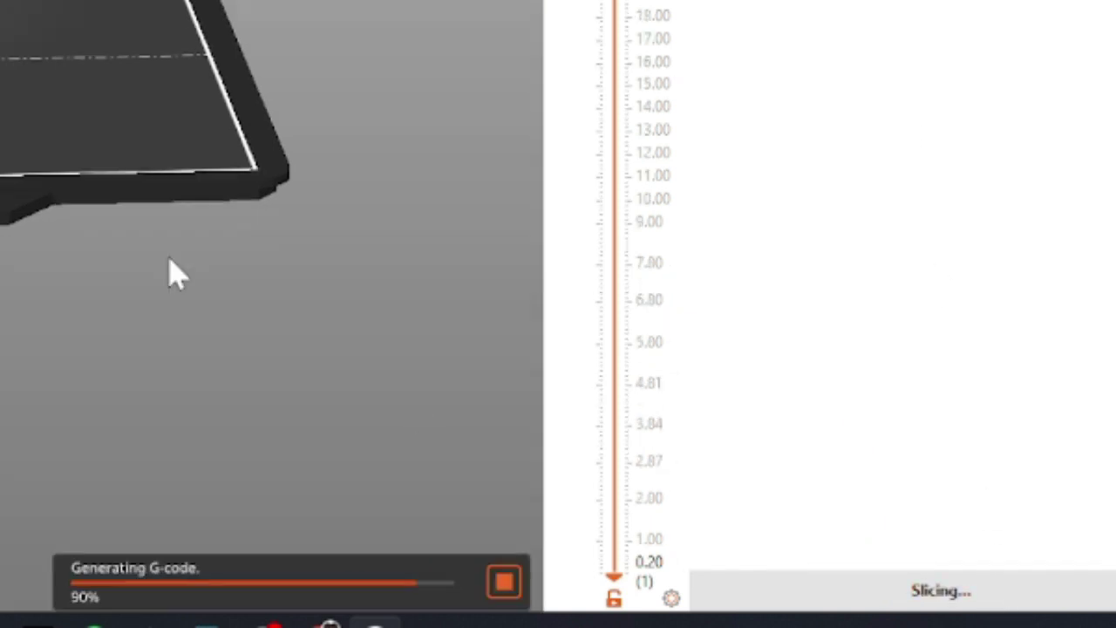